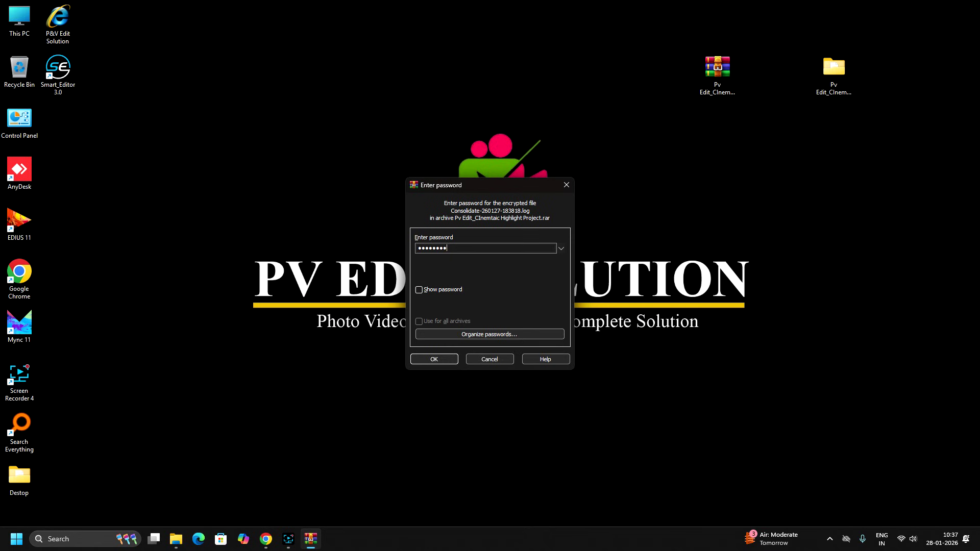
- Submit the archive password to finish extracting the highlight project, and arrange the archive and its extracted folder side by side on the desktop
click(433, 359)
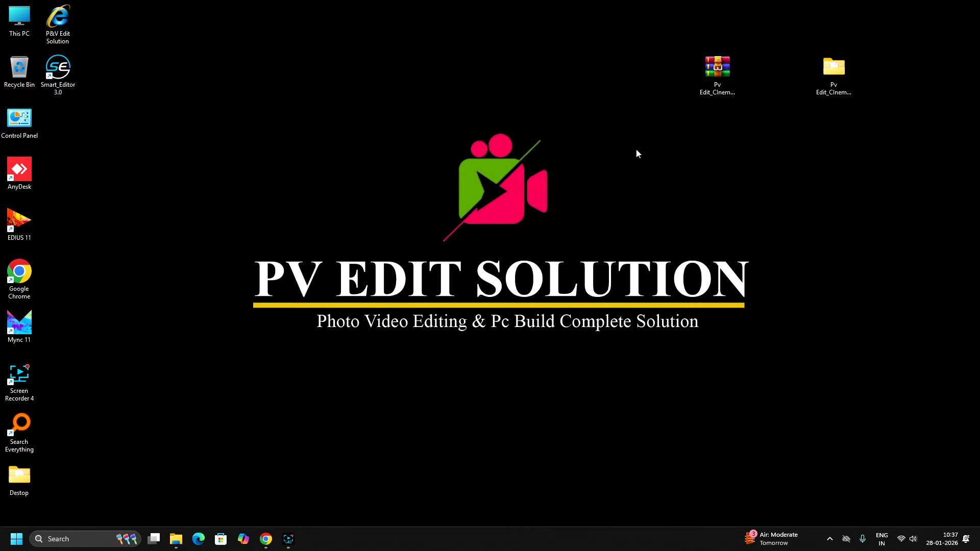
drag(834, 72, 756, 72)
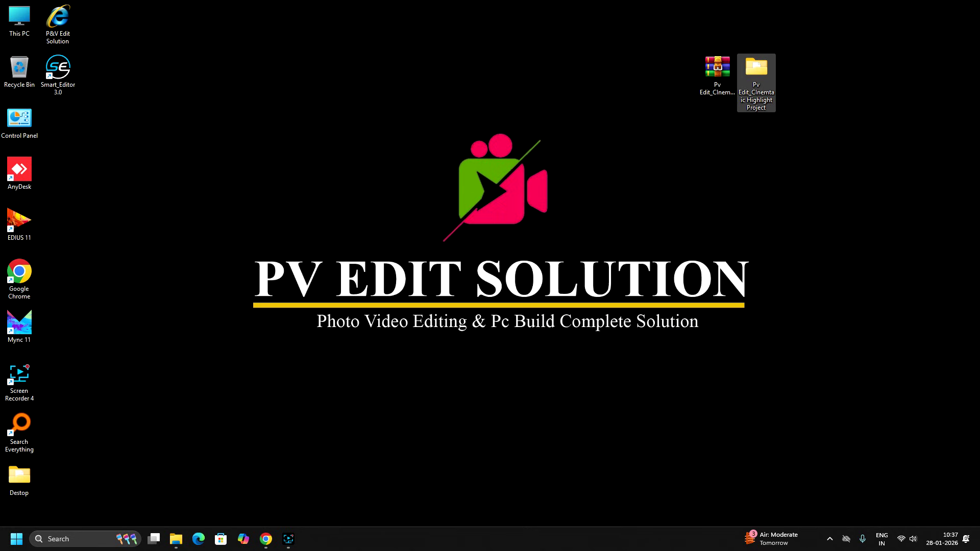
right_click(908, 112)
click(914, 136)
drag(671, 51, 859, 119)
drag(710, 73, 748, 73)
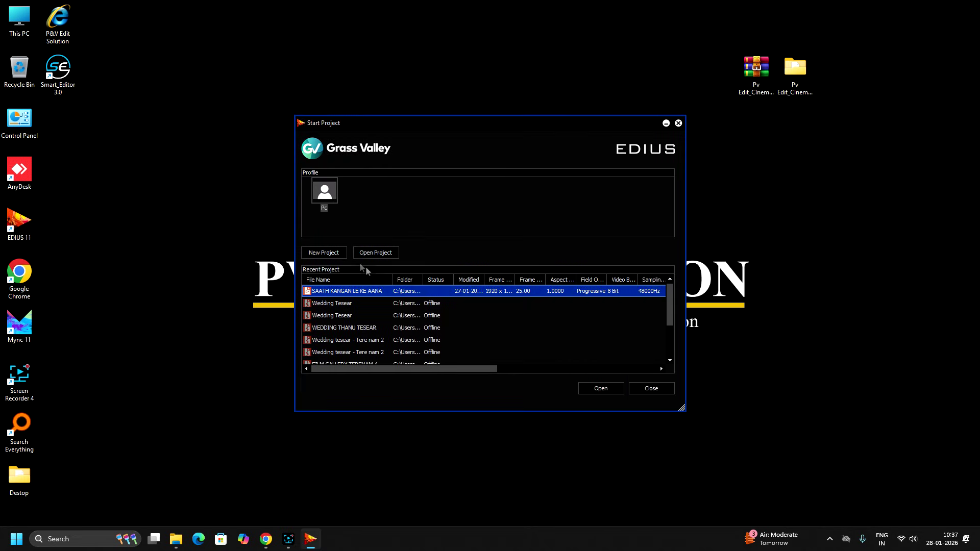
- Browse for an existing EDIUS project in the Pv Edit_CInemtaic Highlight Project folder on the desktop, making the file dialog smaller
click(374, 253)
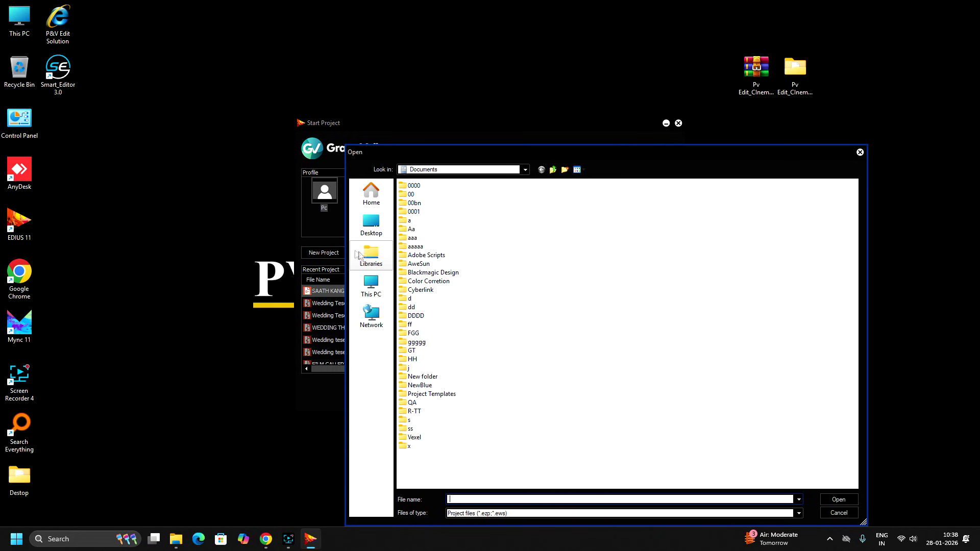
click(371, 224)
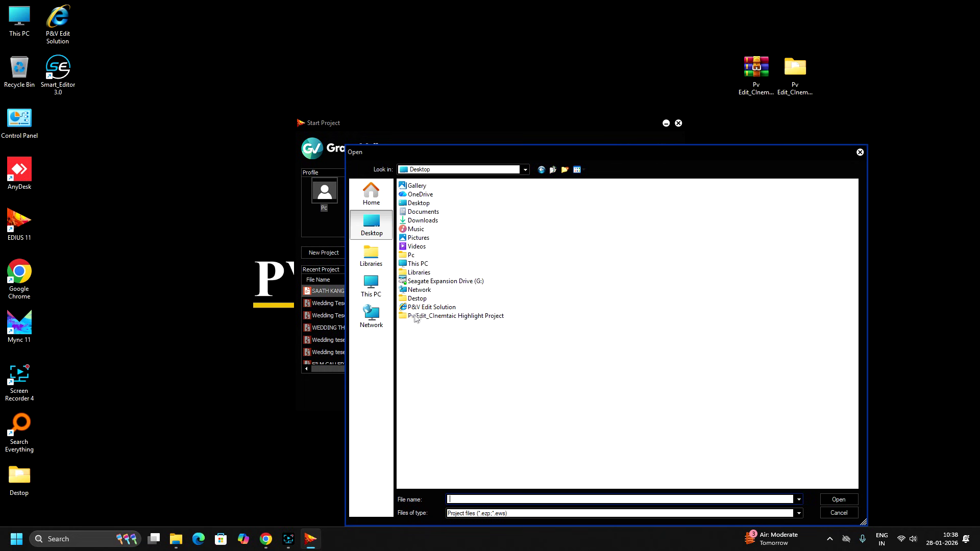
double_click(449, 317)
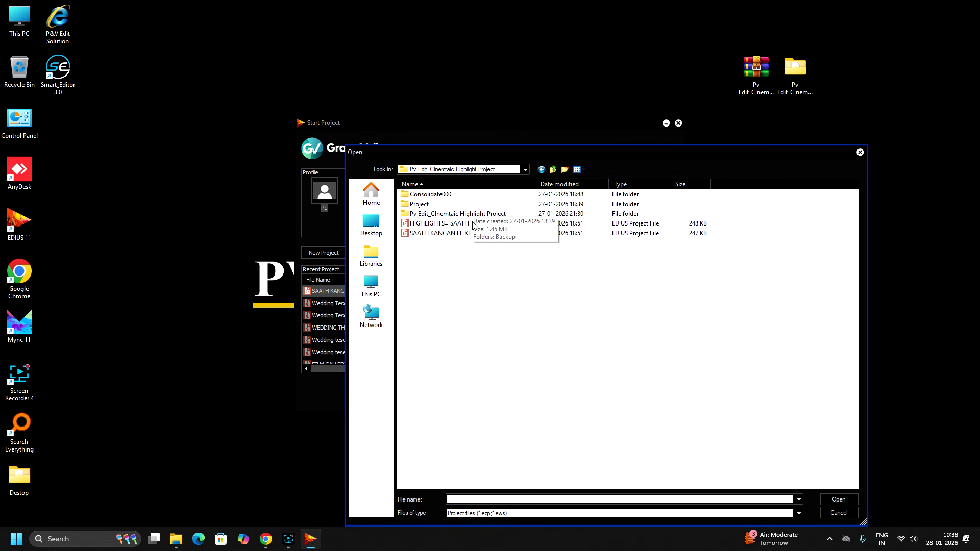
drag(863, 522, 790, 382)
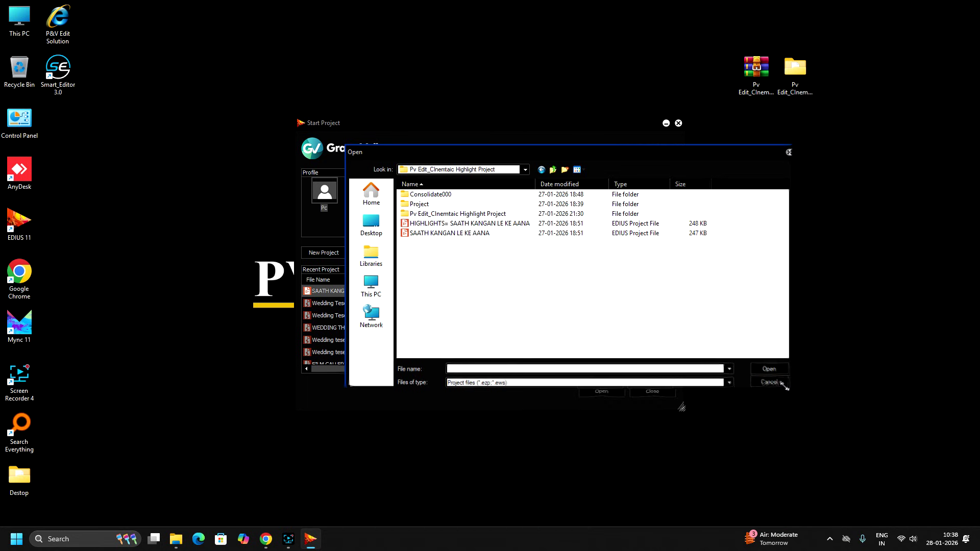
drag(607, 156, 515, 143)
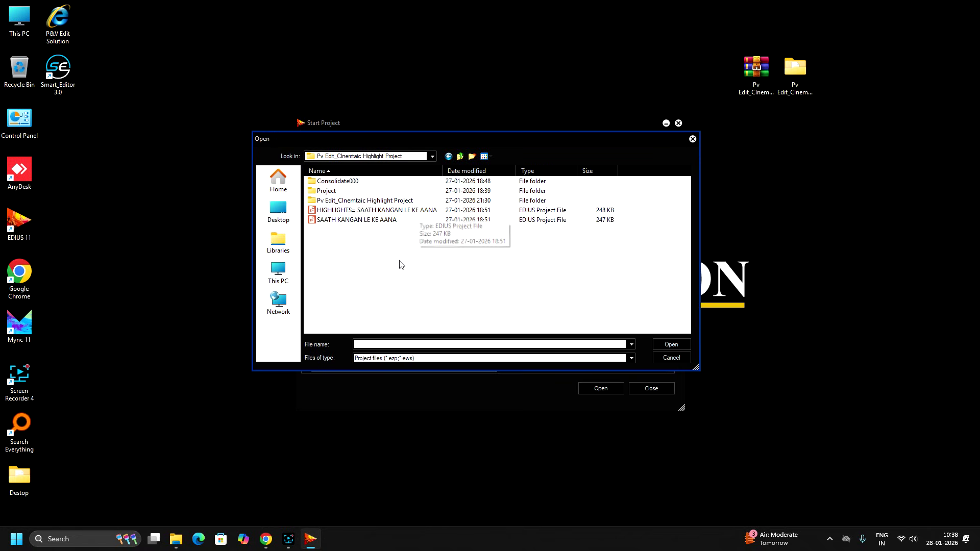
- List all file types and open the project file SAATH KANGAN LE KE AANA
click(368, 357)
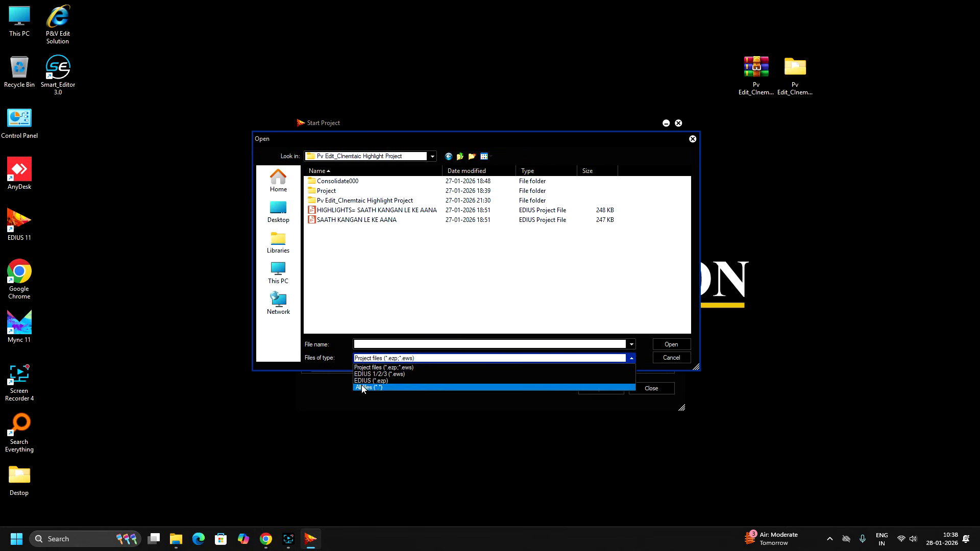
click(364, 389)
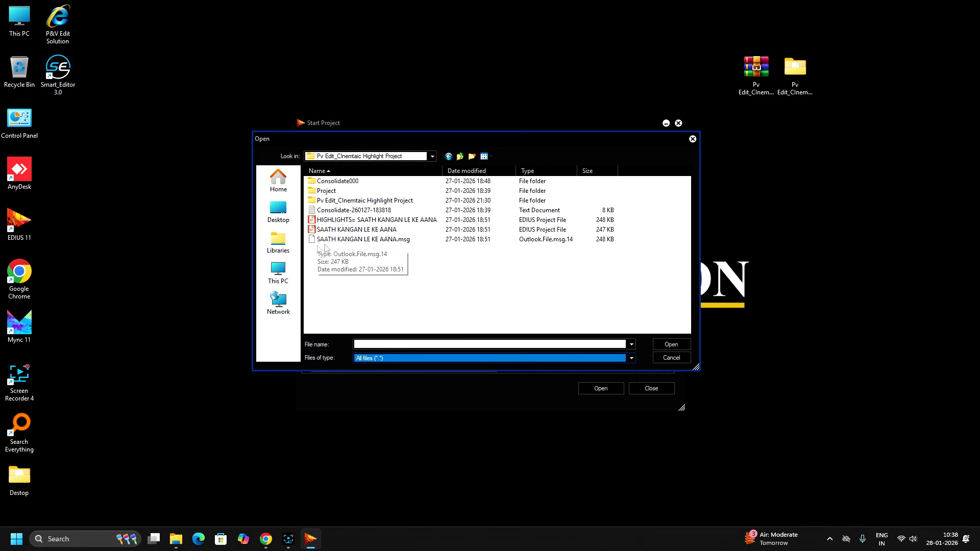
click(338, 239)
click(492, 277)
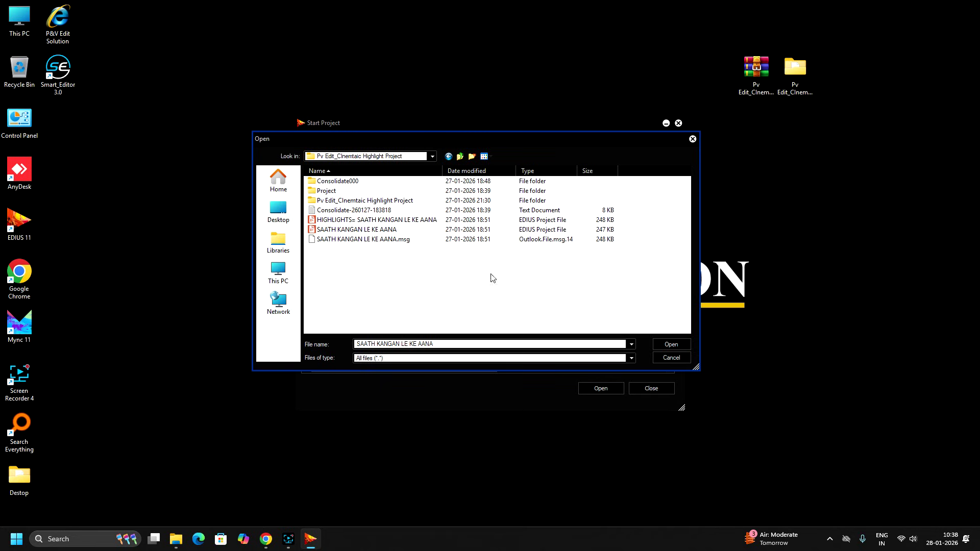
click(383, 230)
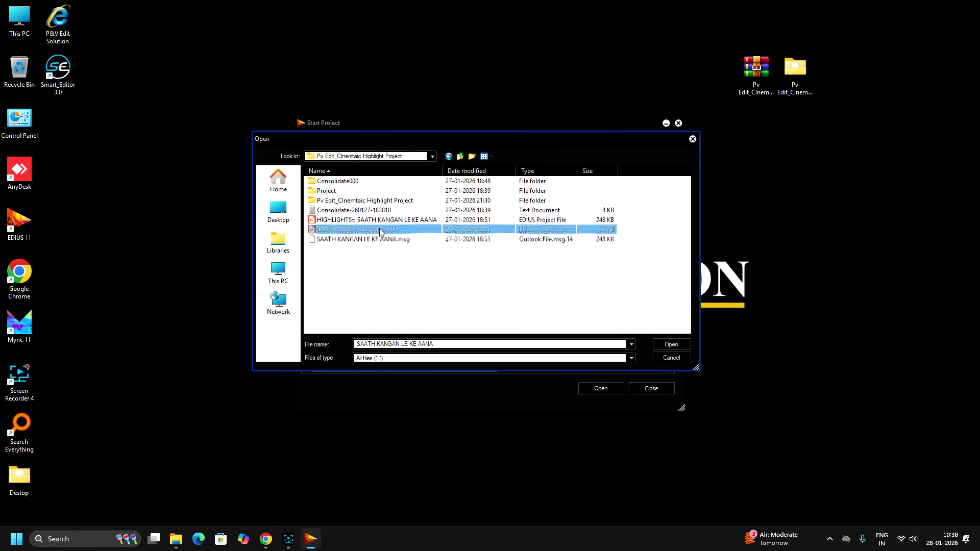
click(686, 344)
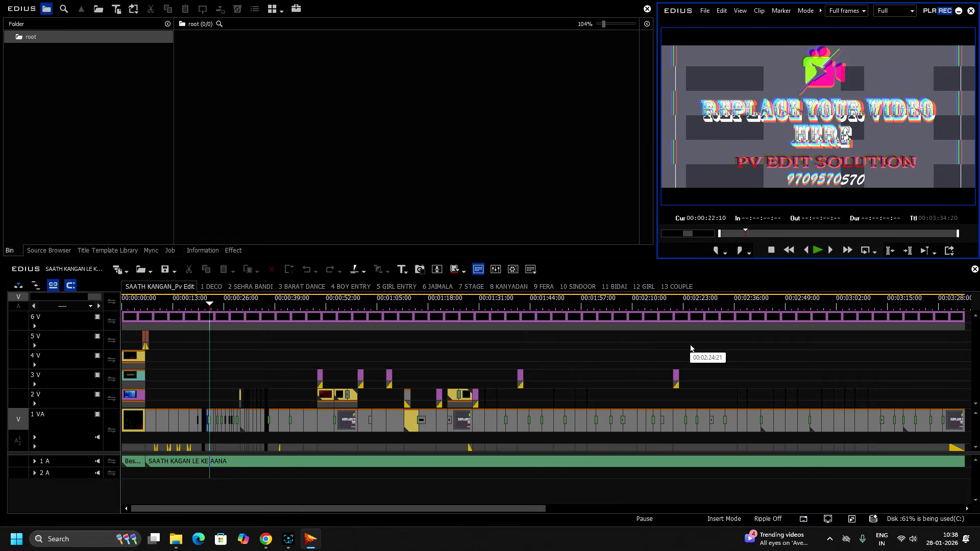
- Preview the opening title of the SAATH KANGAN_Pv Edit sequence and mute audio track 1 A
click(141, 320)
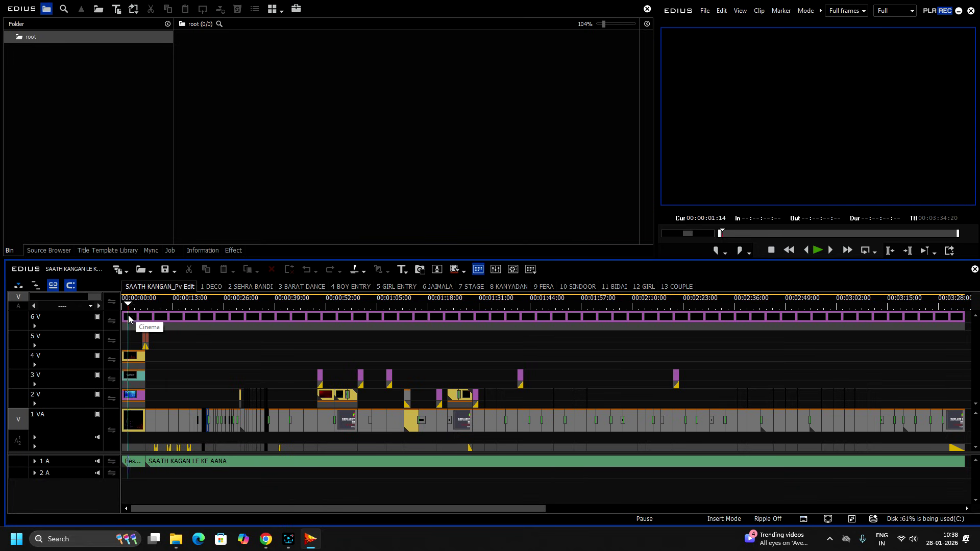
mouse_move(139, 320)
mouse_down()
mouse_move(188, 323)
mouse_move(124, 330)
mouse_up()
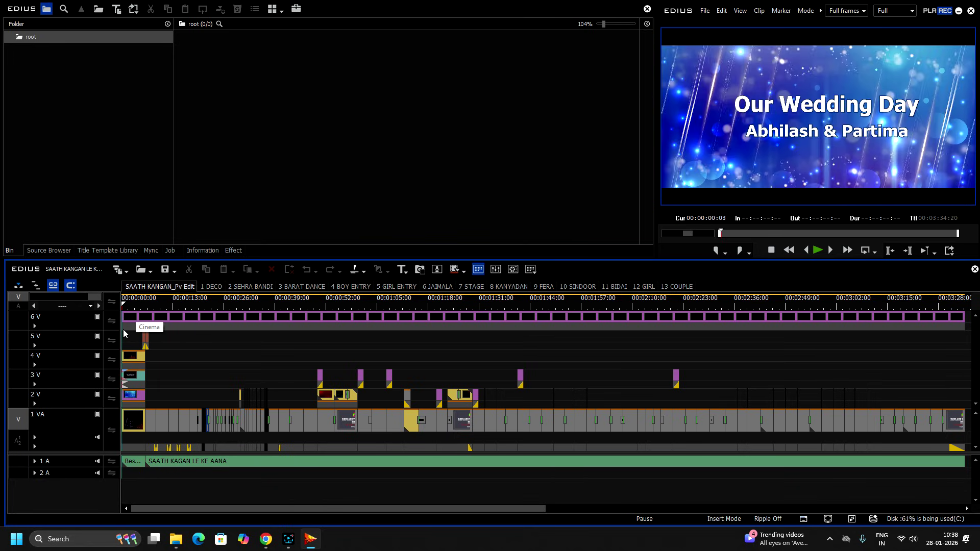
click(97, 462)
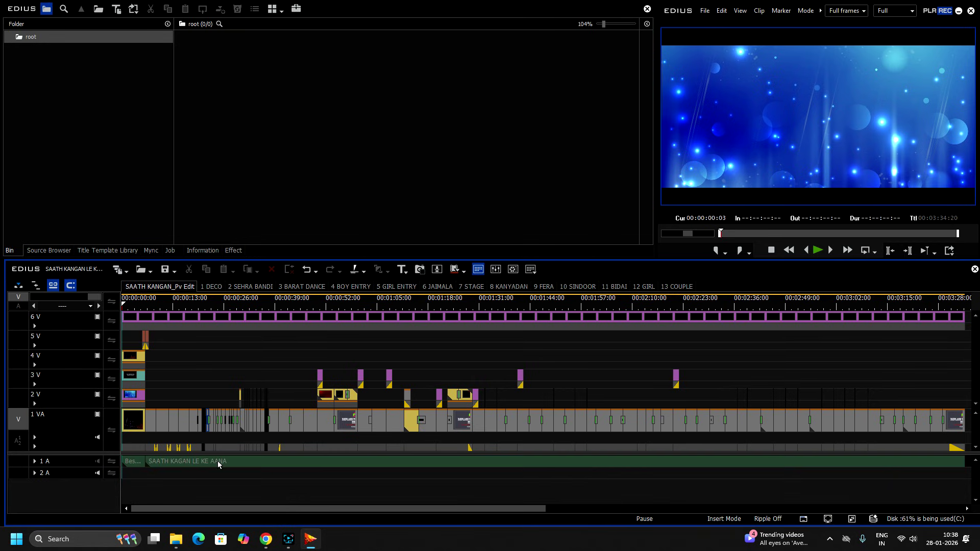
- Scrub through the main sequence to examine its placeholder clips, and return to the start
drag(156, 317, 404, 352)
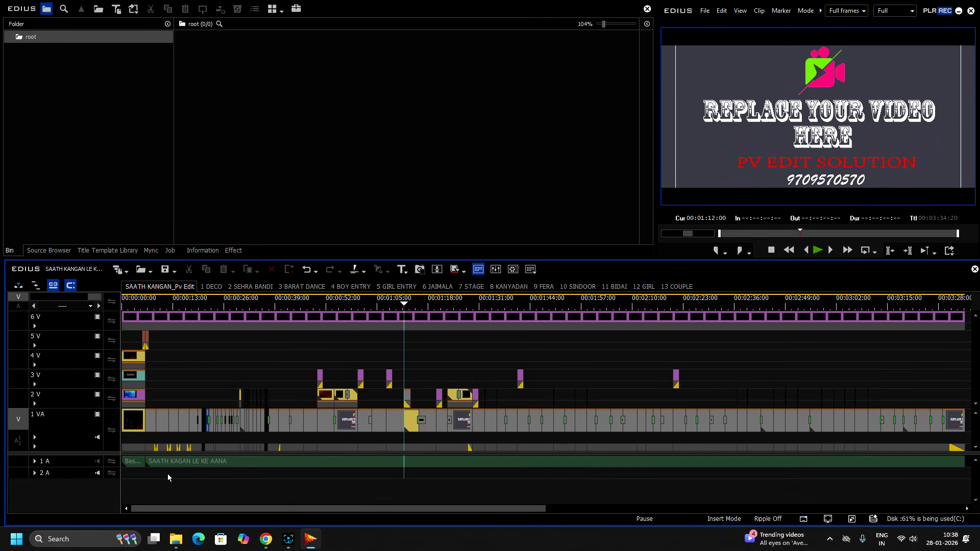
drag(401, 319, 57, 386)
click(77, 297)
drag(88, 305, 326, 355)
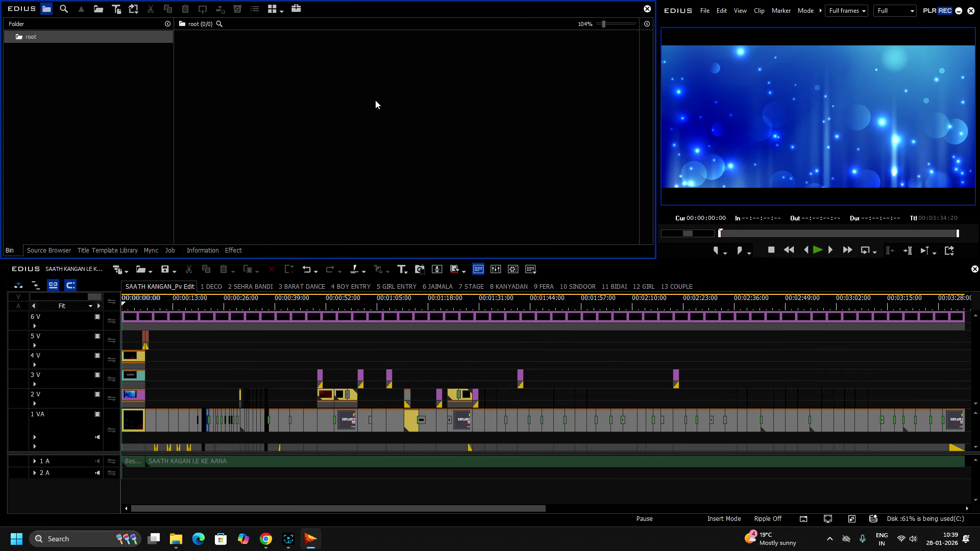
- Import all video clips from the Highlight Footage (BW) folder into the root bin
right_click(305, 141)
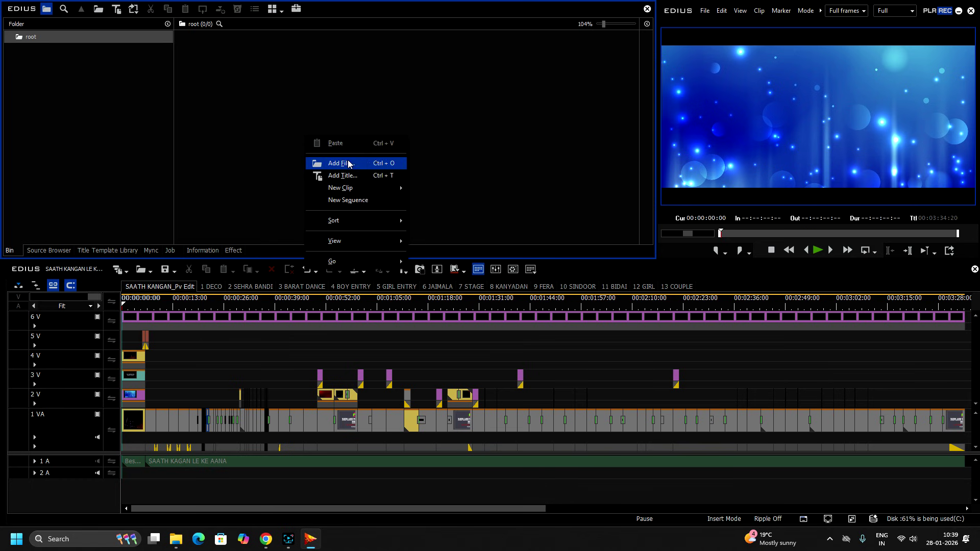
click(391, 164)
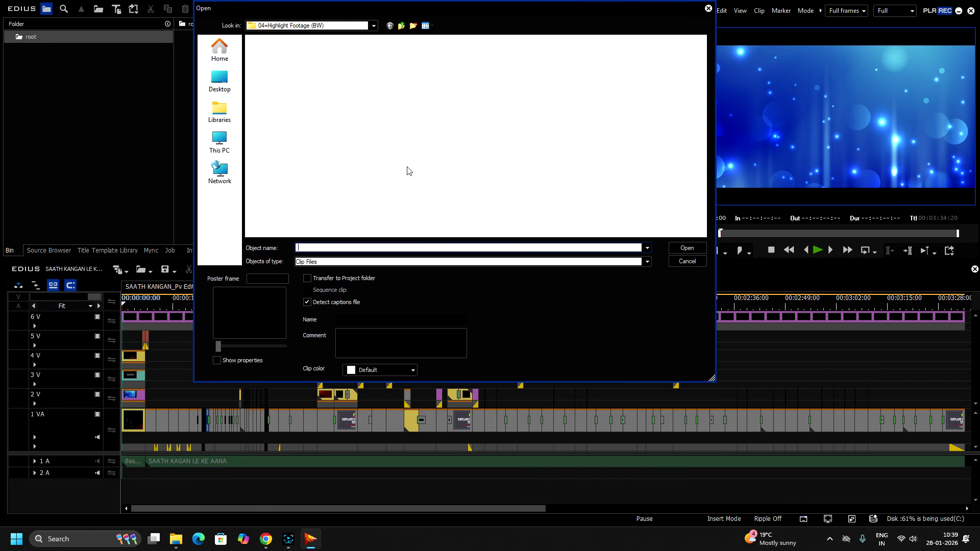
scroll(618, 104, down, 6)
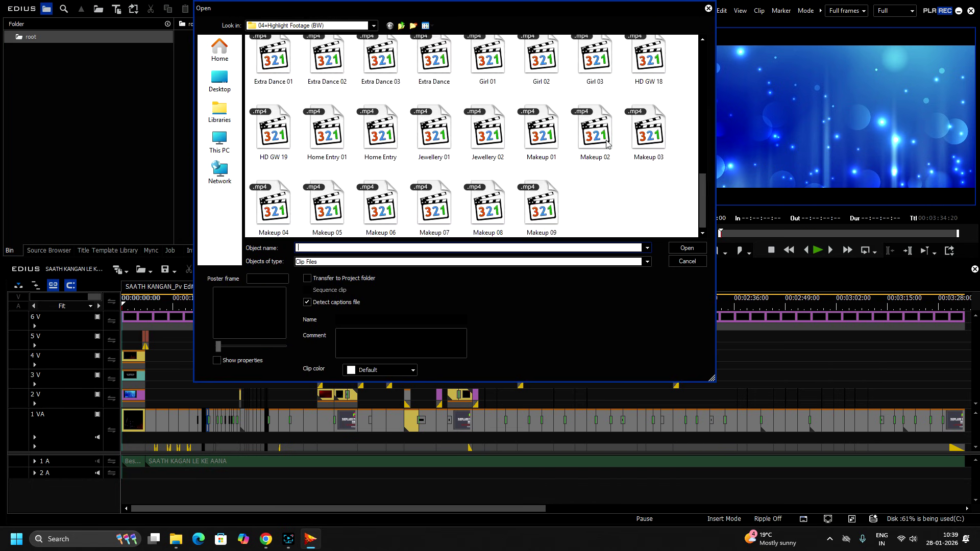
key(ctrl+a)
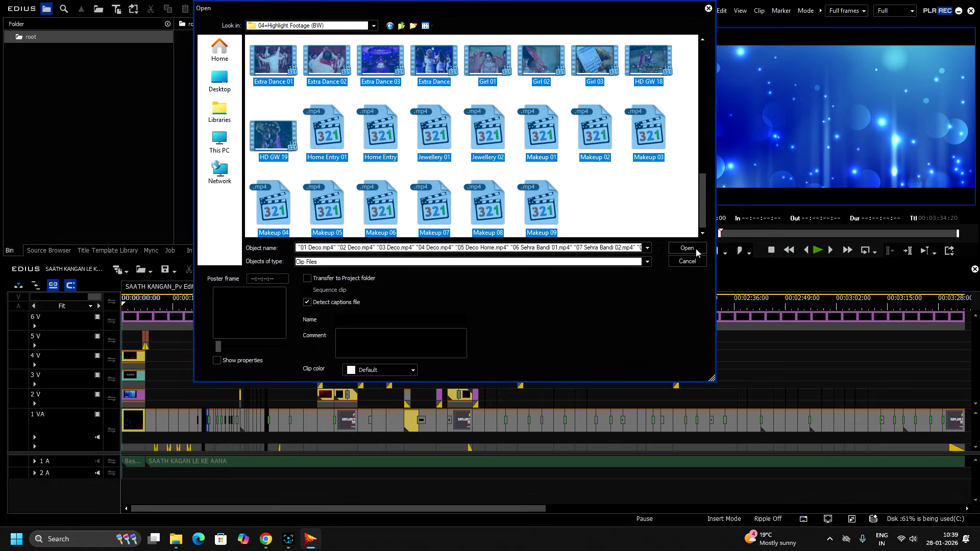
click(696, 249)
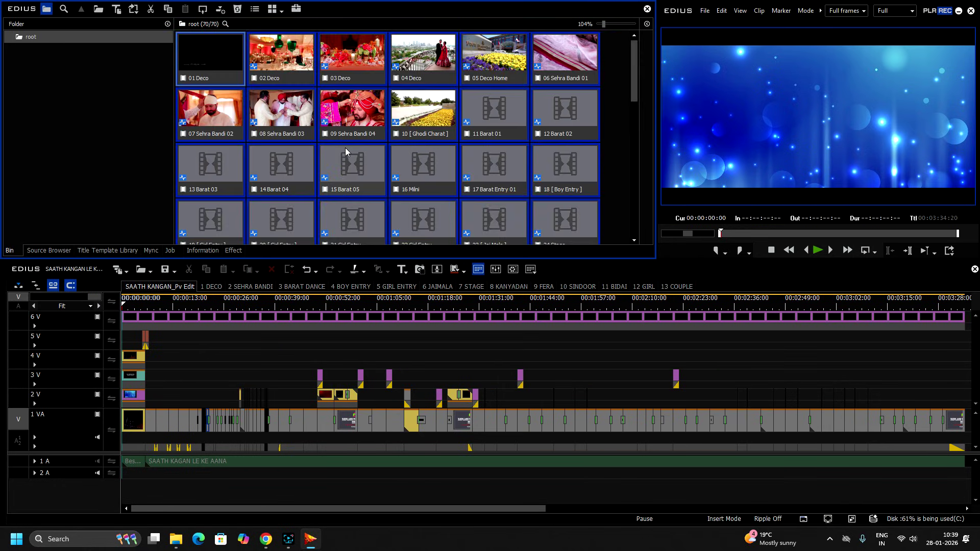
drag(635, 72, 645, 48)
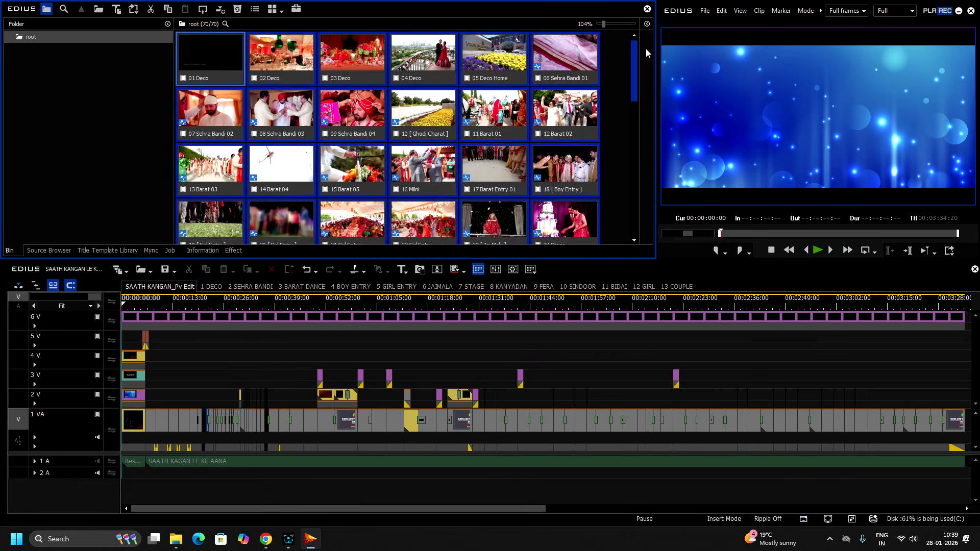
click(616, 100)
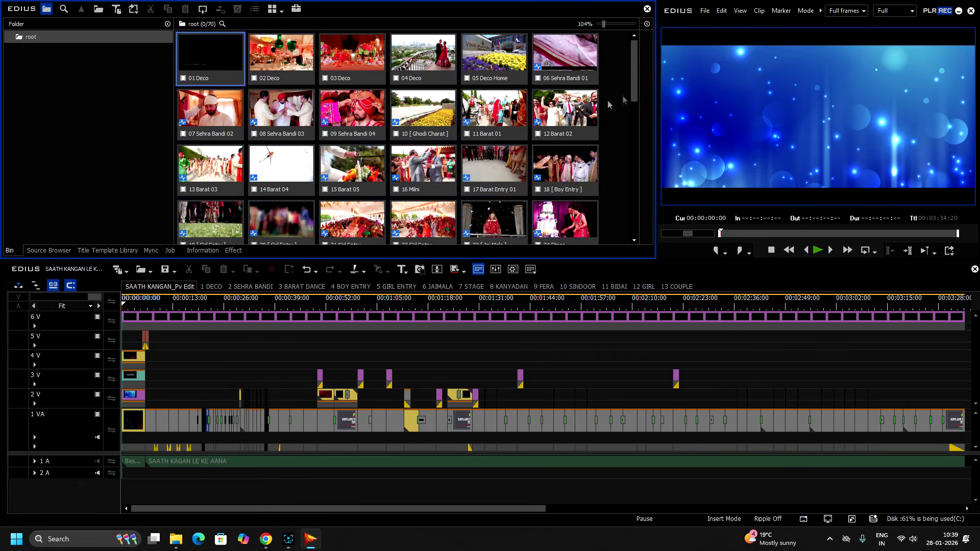
- Open the 1 DECO sequence and delete all placeholder clips from its REPLACE track
click(210, 287)
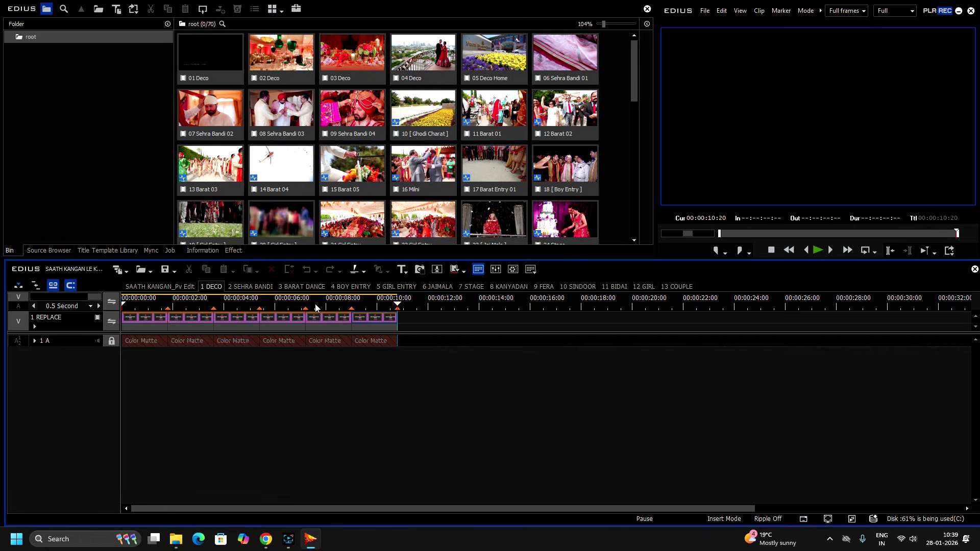
drag(203, 333, 243, 335)
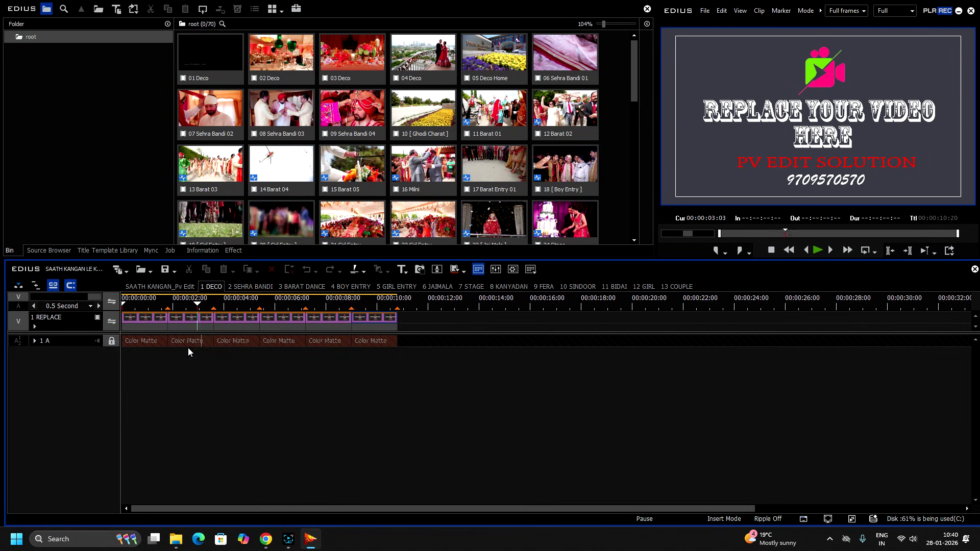
drag(256, 356, 175, 366)
key(Home)
drag(404, 320, 114, 329)
key(Delete)
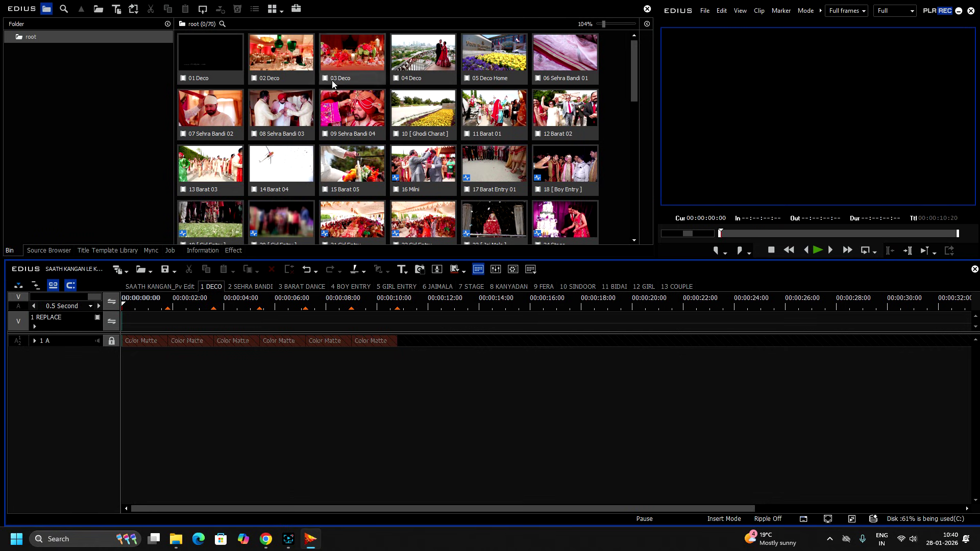
- Place the 05 Deco Home clip at the start of the REPLACE track and trim it to the first marker at 00:00:01:20
drag(495, 56, 119, 333)
drag(205, 301, 168, 305)
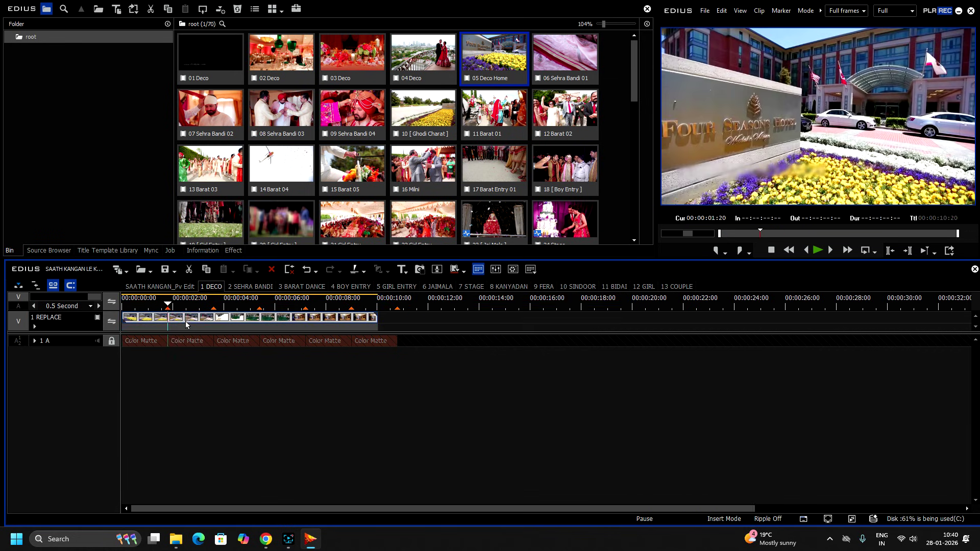
key(c)
click(188, 323)
key(Delete)
- Add the 02 Deco and 03 Deco clips in succession, trimming them to the markers at 00:00:03:15 and 00:00:05:10
drag(283, 62, 215, 307)
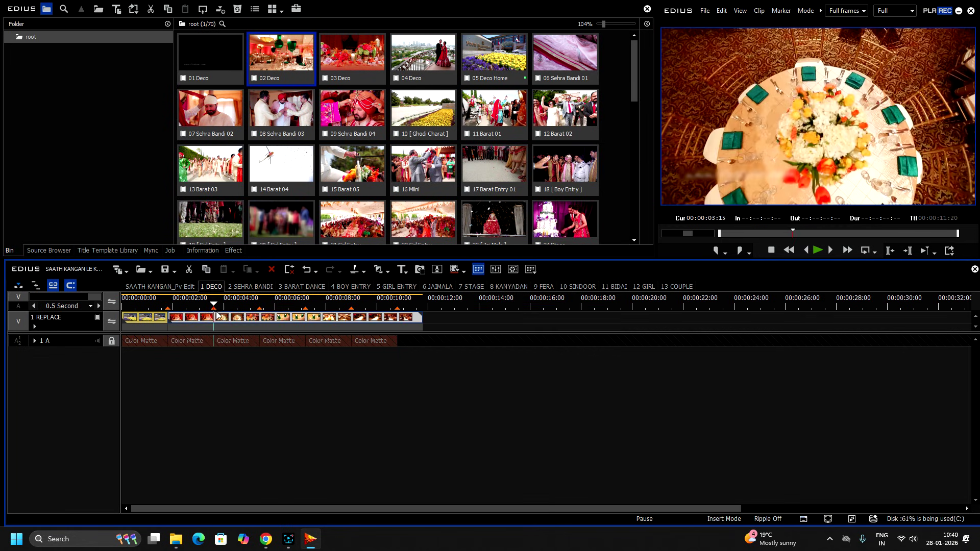
key(Delete)
drag(358, 59, 256, 322)
drag(219, 304, 260, 306)
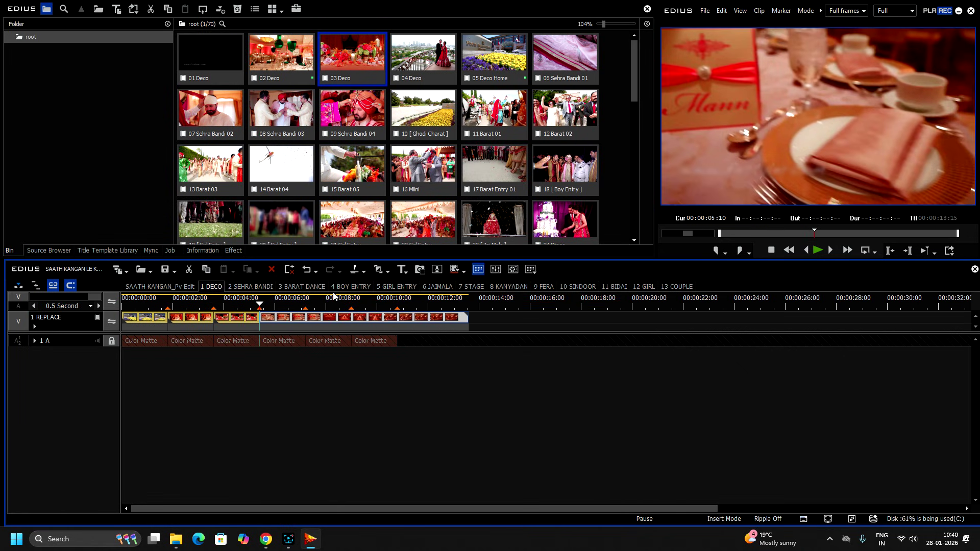
key(Delete)
- Add the 10 [ Ghodi Charat ] clip after 03 Deco and trim it to the marker at 00:00:07:05
drag(423, 110, 266, 322)
click(305, 306)
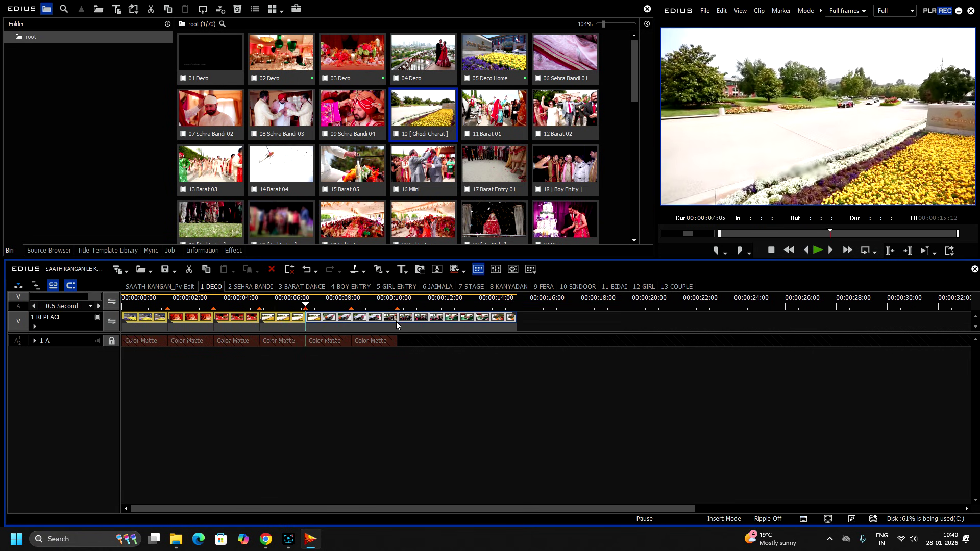
key(Delete)
- Add the high-heeled shoes clip after 10 [ Ghodi Charat ] and trim it to the marker at 00:00:09:00
scroll(374, 228, down, 3)
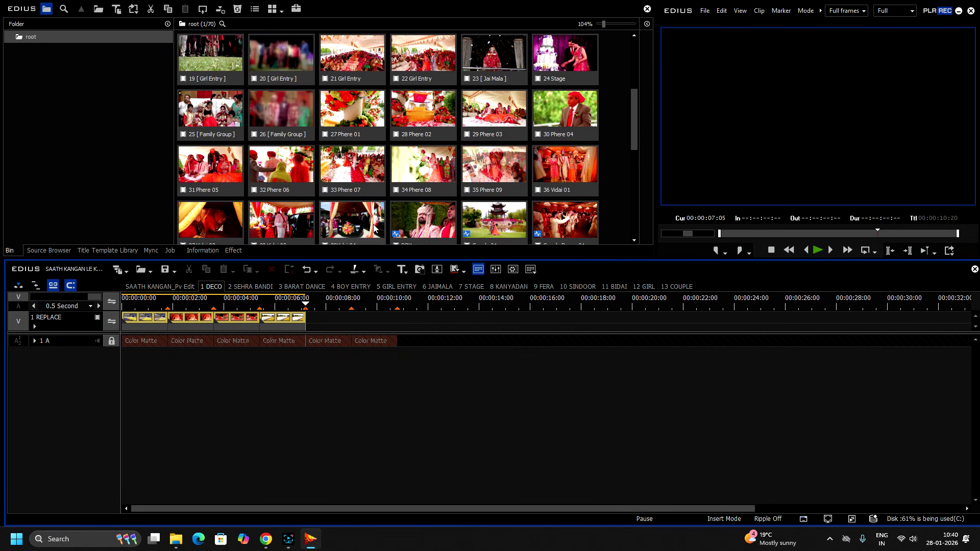
scroll(375, 227, down, 3)
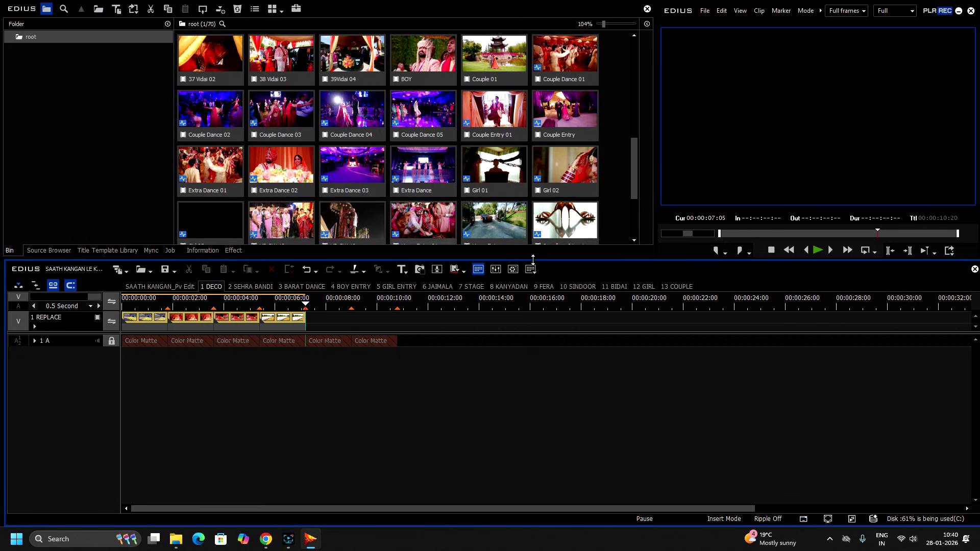
drag(567, 219, 340, 329)
key(space)
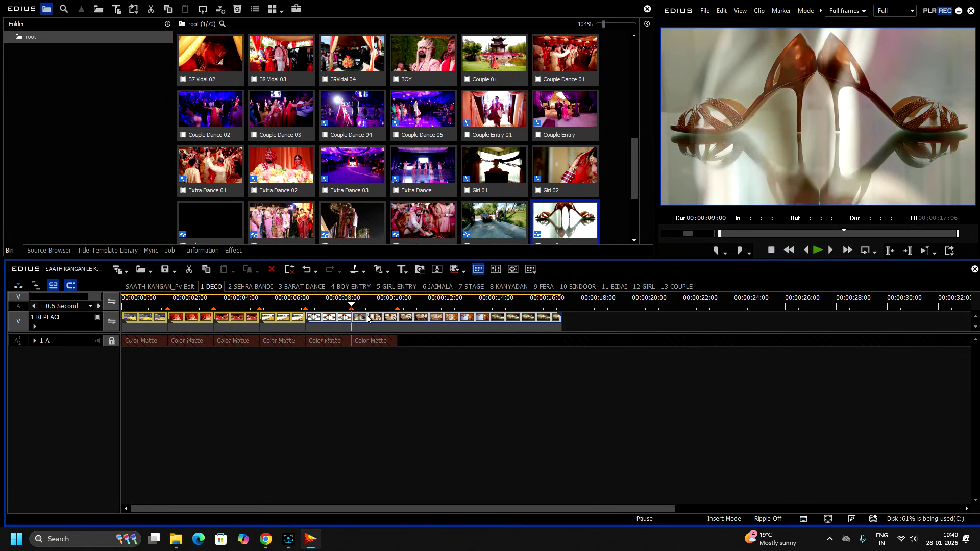
key(Delete)
- Add the Extra Dance 03 clip after the shoes clip and trim it to the last marker at 00:00:10:20
drag(371, 143, 438, 313)
scroll(357, 124, up, 3)
drag(355, 214, 361, 350)
click(376, 301)
key(c)
click(412, 320)
key(Delete)
- Open the 2 SEHRA BANDI sequence and delete all placeholder clips from its REPLACE track
click(250, 286)
drag(535, 307, 41, 325)
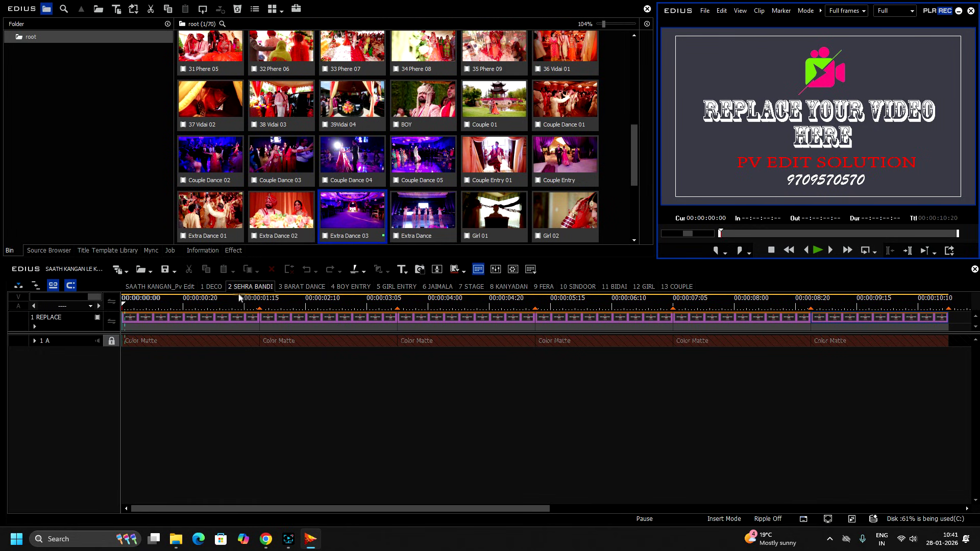
click(397, 298)
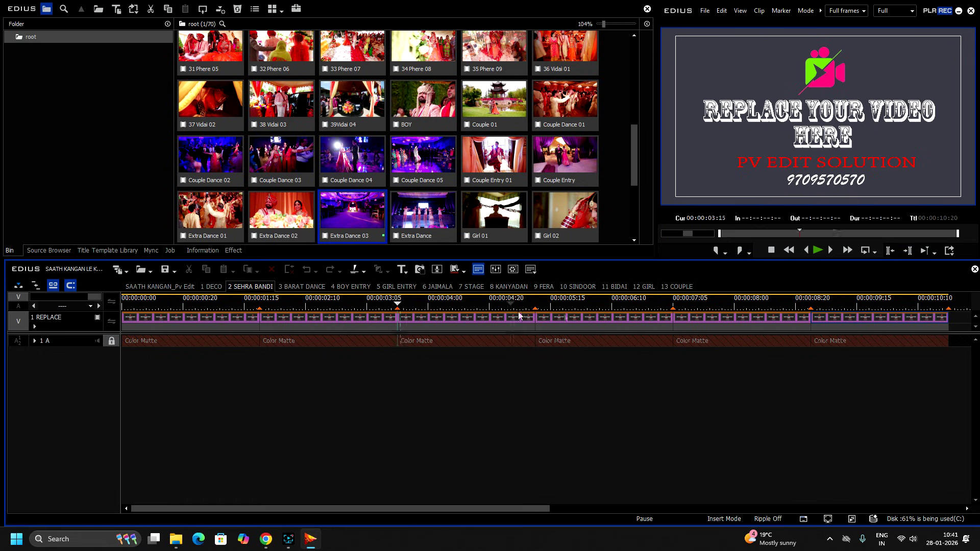
click(222, 321)
drag(965, 320, 155, 323)
key(Delete)
- Place the 07 Sehra Bandi 02 clip at the start of the REPLACE track and split it at the first marker
scroll(237, 212, up, 5)
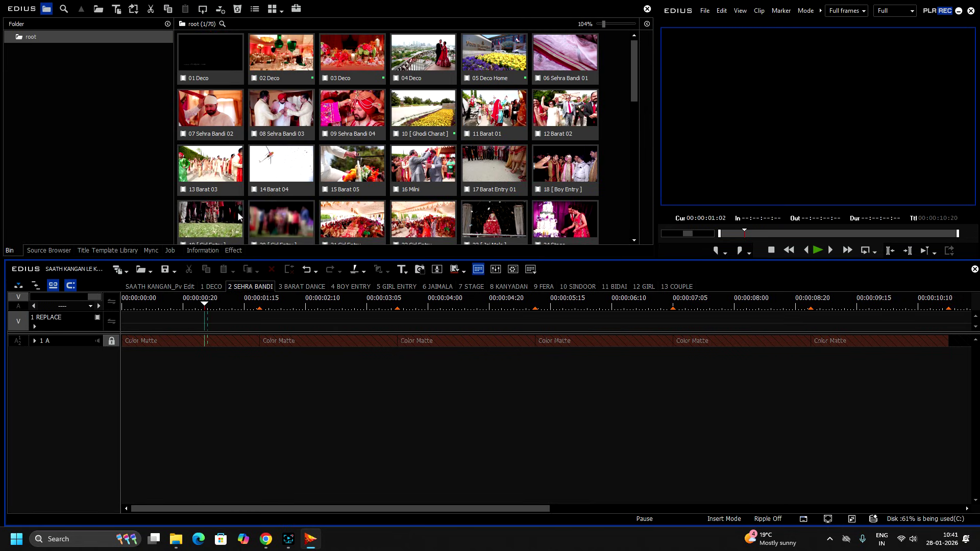
click(352, 108)
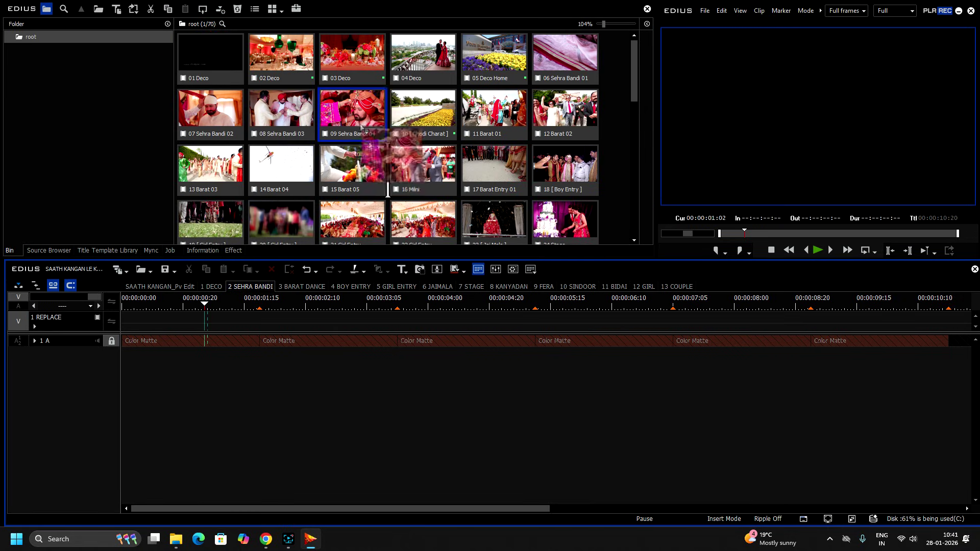
mouse_move(210, 110)
mouse_down()
mouse_move(207, 317)
mouse_move(198, 315)
mouse_move(259, 304)
mouse_up()
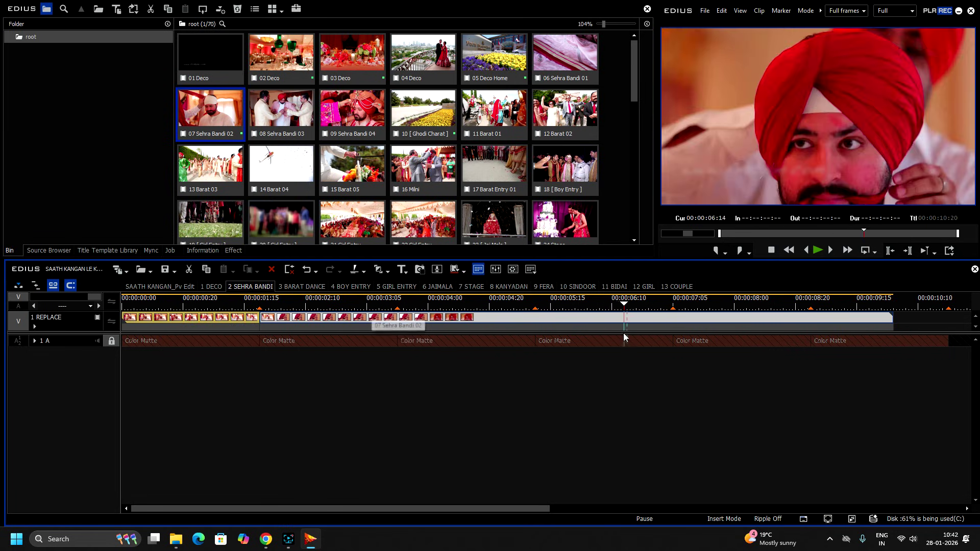
- Cut the 07 Sehra Bandi 02 clip at 00:00:04:07, delete the section back to the first marker, and close the gap
drag(461, 338, 450, 338)
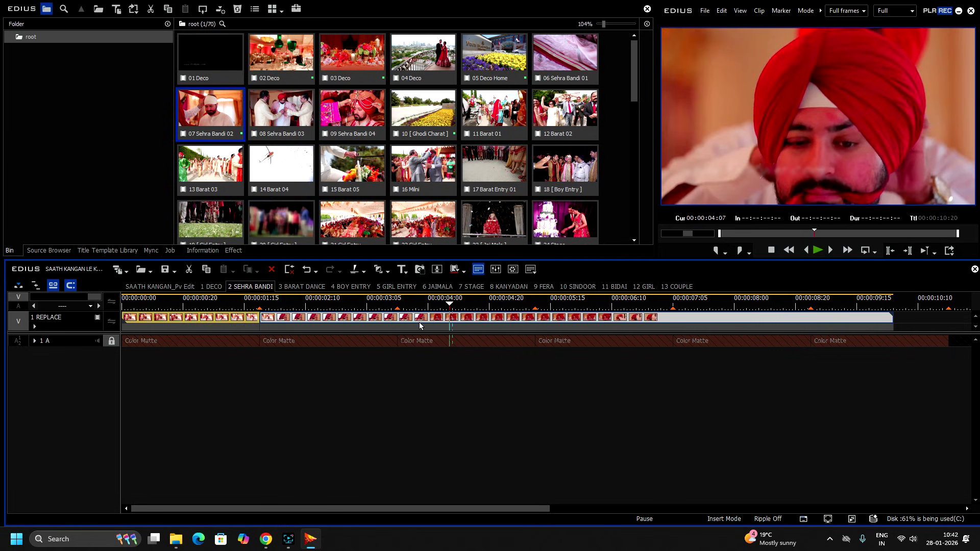
key(c)
click(407, 319)
key(Delete)
right_click(351, 316)
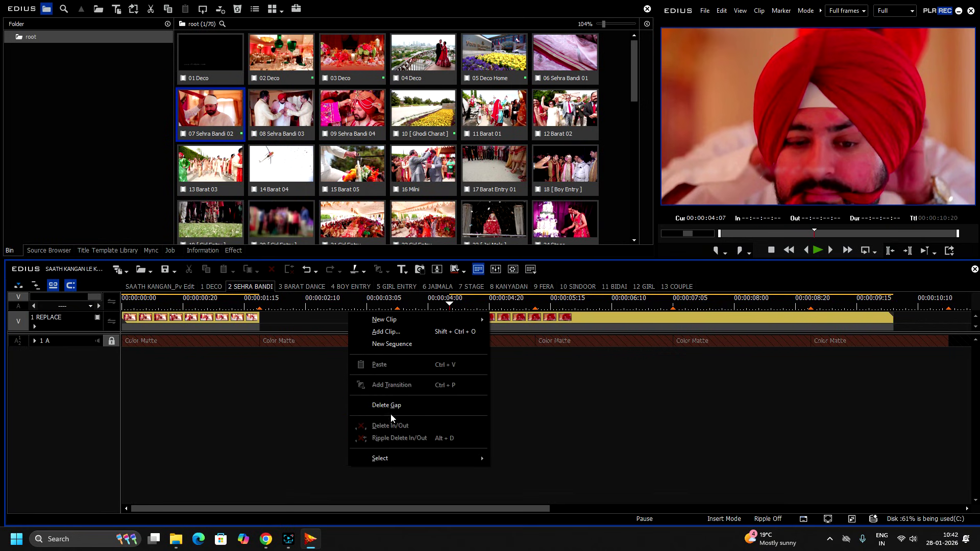
click(389, 406)
- Split the 07 Sehra Bandi 02 footage at 00:00:03:15 and 00:00:05:05, then delete the section between these cuts including its gap
click(398, 305)
key(space)
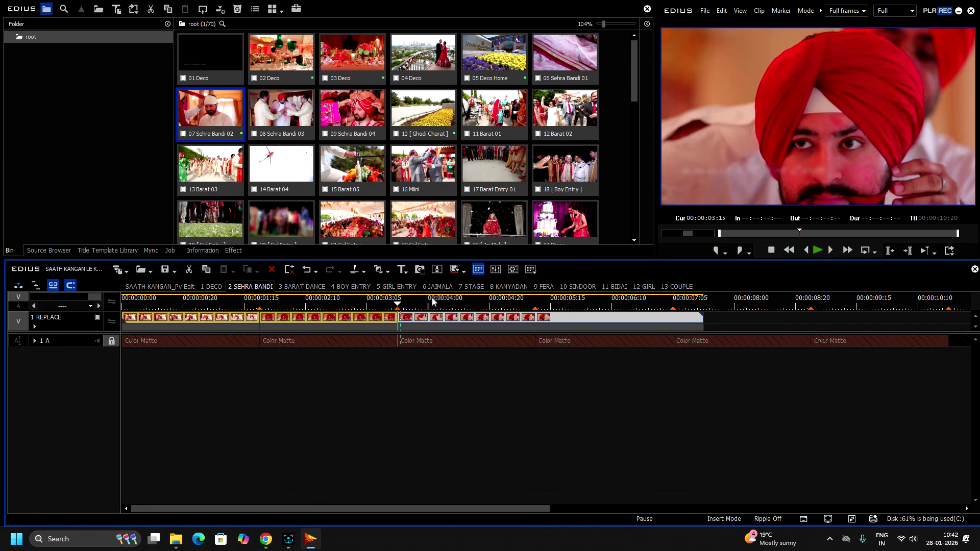
key(c)
click(486, 319)
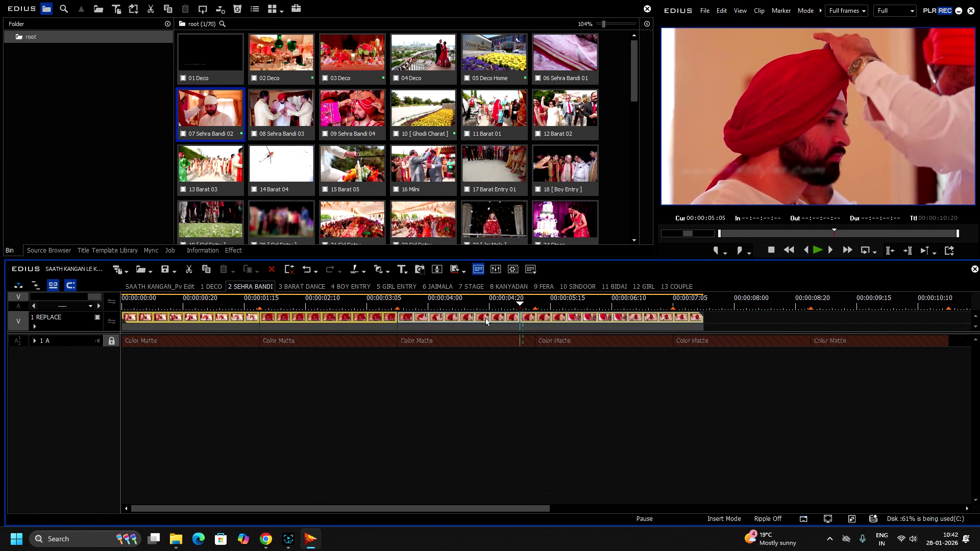
key(Delete)
right_click(487, 319)
click(514, 410)
- Trim the remaining 07 Sehra Bandi 02 footage to the third marker
drag(532, 304, 535, 304)
click(547, 317)
key(c)
- Add the 08 Sehra Bandi 03 clip from the third marker, split it at the fourth, and trim it to 00:00:09:00
drag(281, 110, 810, 304)
key(c)
key(c)
key(Delete)
click(819, 317)
key(c)
key(Delete)
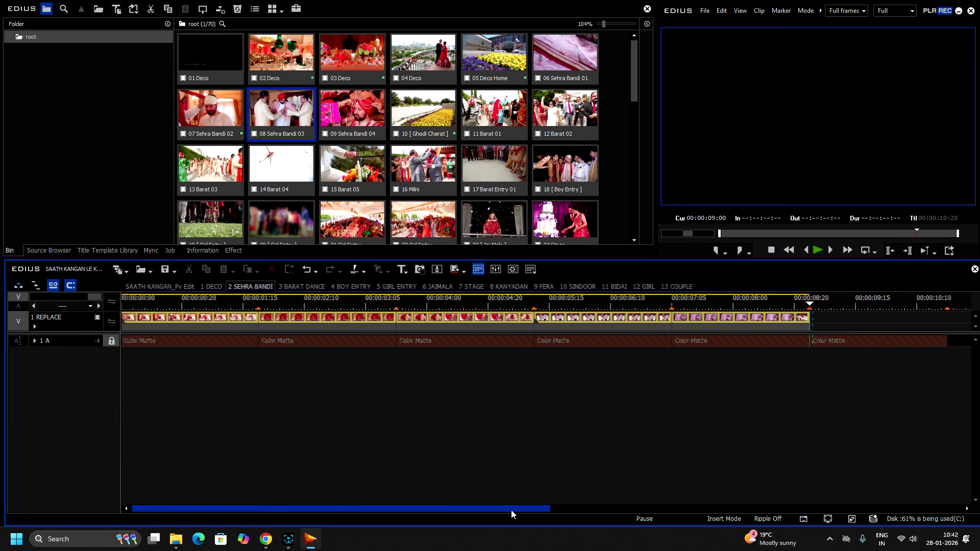
- Add the 09 Sehra Bandi 04 clip after 08 Sehra Bandi 03, trim it to 00:00:10:20, and review the sequence
drag(510, 509, 685, 509)
drag(361, 113, 483, 322)
drag(567, 303, 597, 303)
key(c)
click(628, 319)
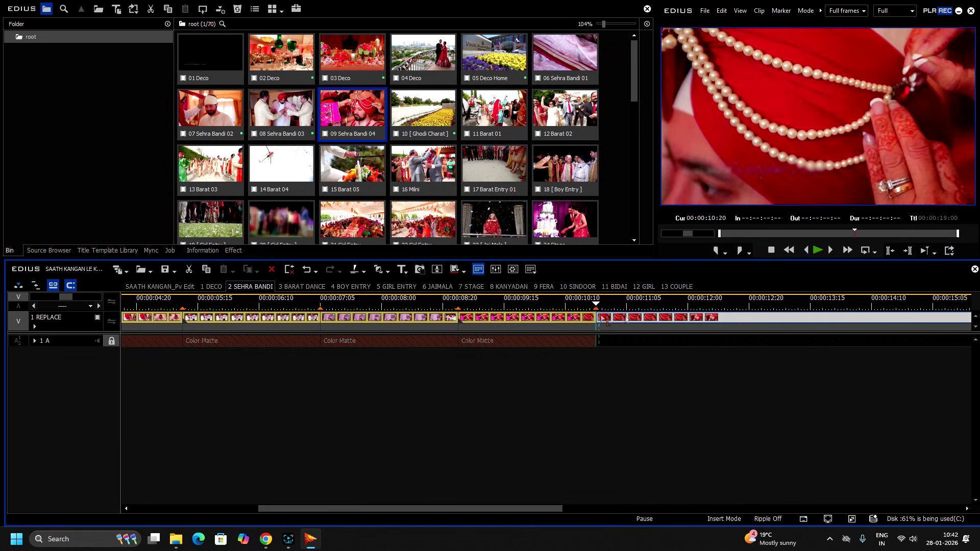
key(Delete)
click(97, 304)
drag(716, 303, 624, 379)
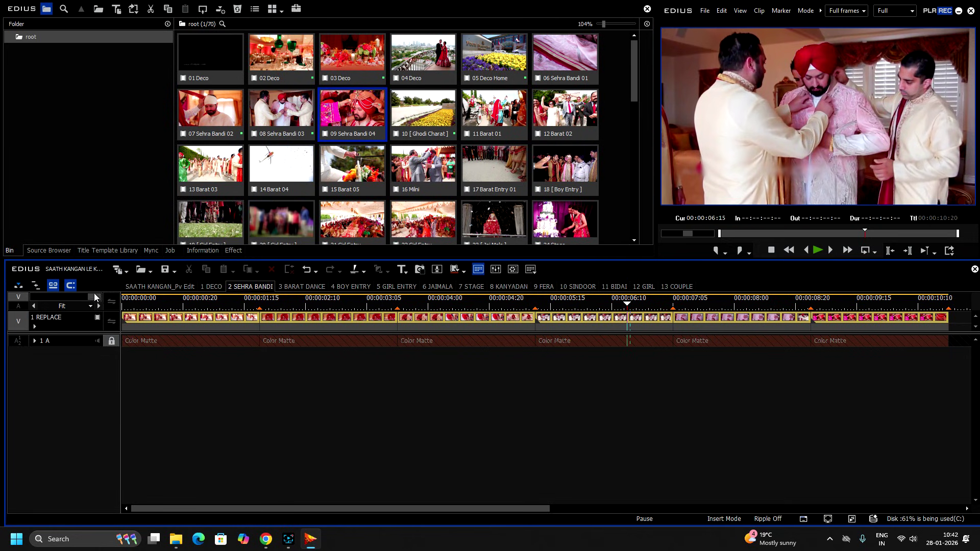
- Open the 3 BARAT DANCE sequence and delete all placeholder clips from its REPLACE track
click(314, 287)
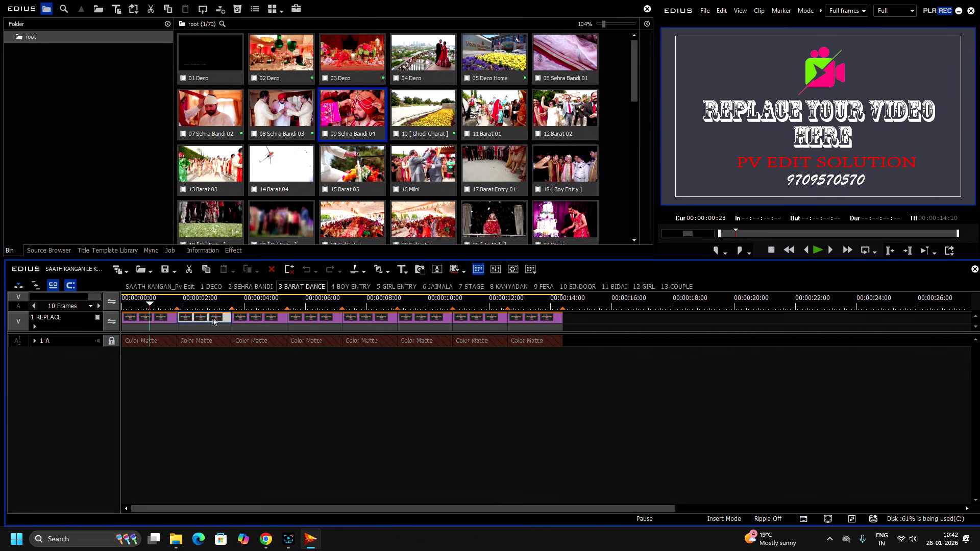
drag(592, 327, 147, 310)
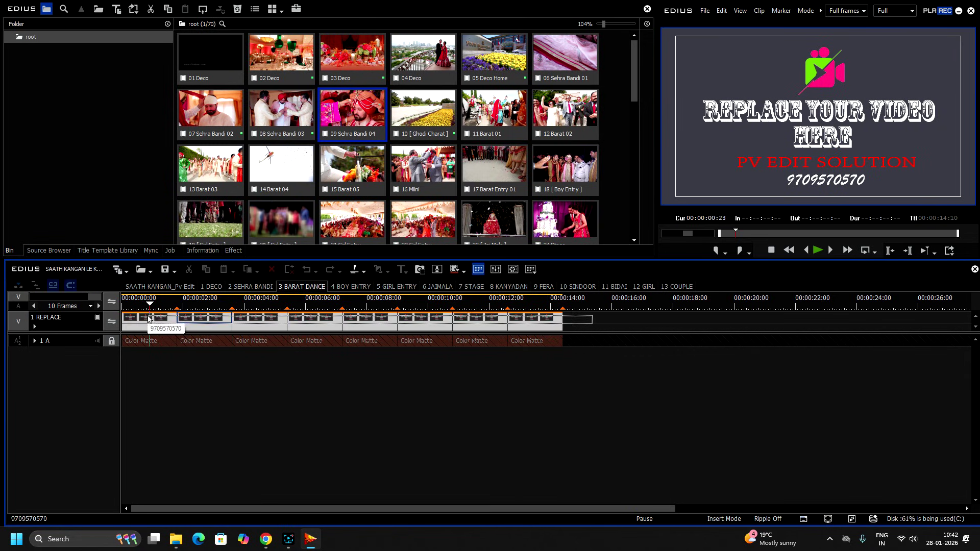
key(Delete)
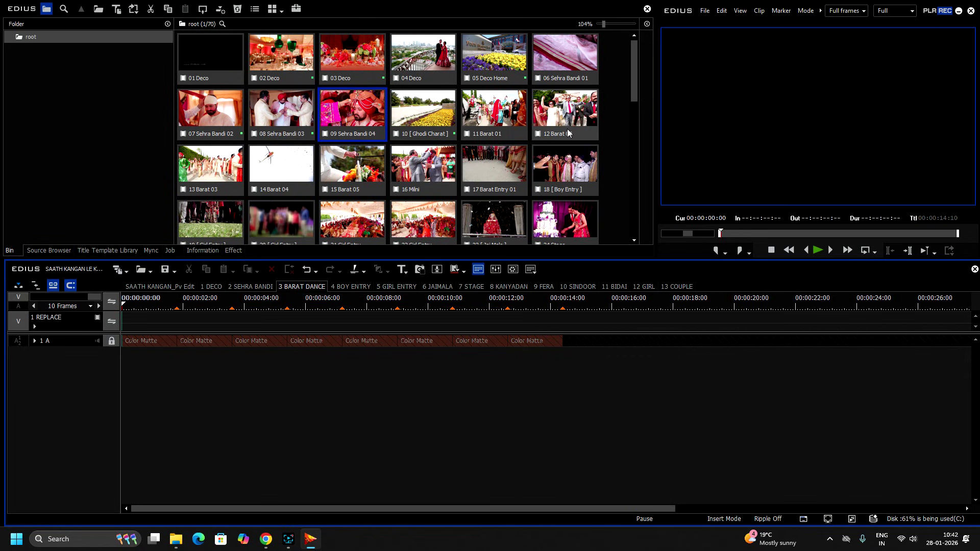
- Place the 12 Barat 02 clip at the start of the REPLACE track and split it at the first marker
drag(565, 109, 626, 313)
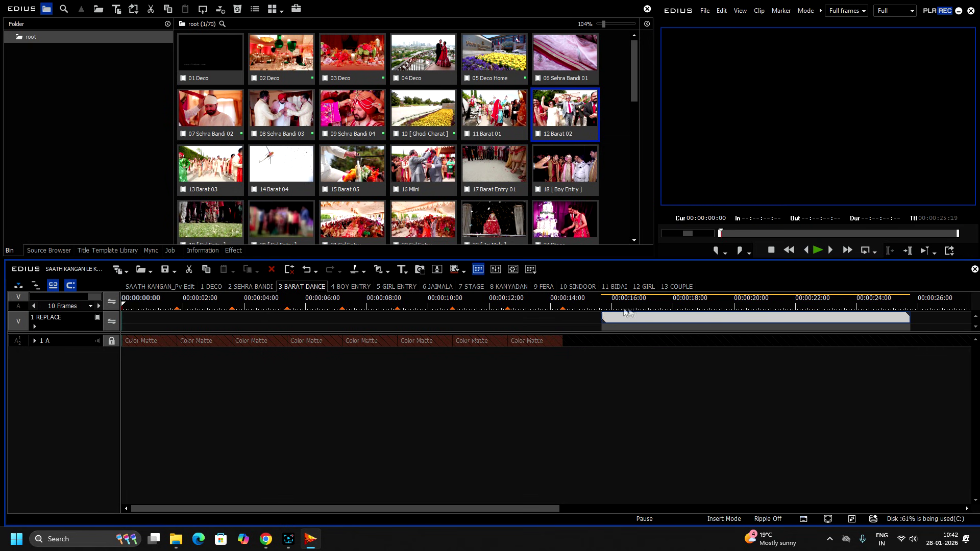
drag(387, 310, 255, 306)
click(176, 306)
key(c)
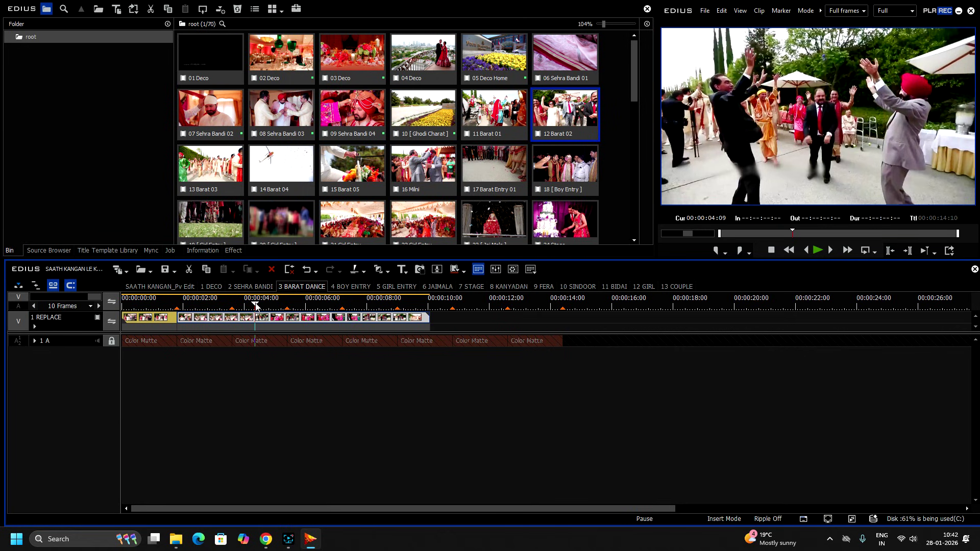
- Cut the 12 Barat 02 clip at 00:00:02:21, delete the section back to the first marker, and close the gap
drag(256, 304, 208, 344)
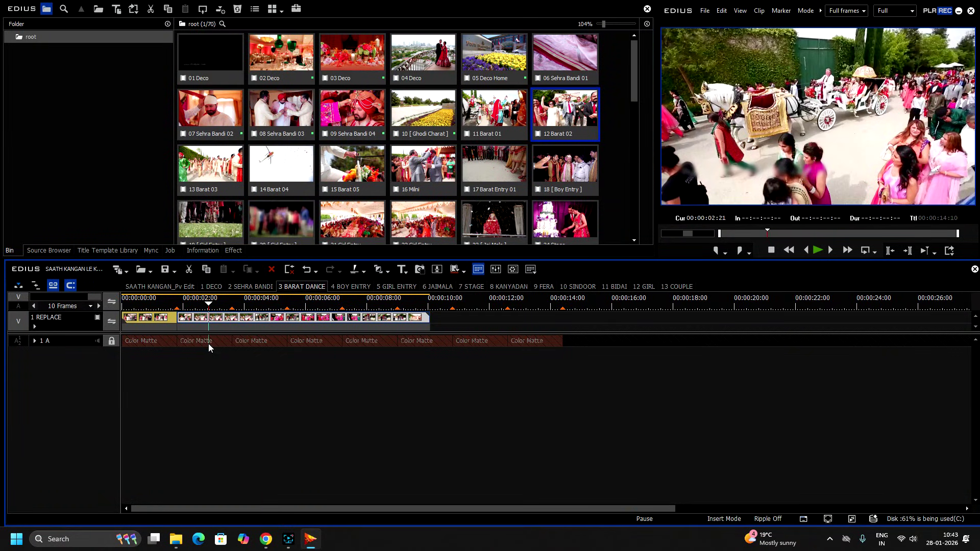
double_click(189, 324)
click(193, 321)
key(c)
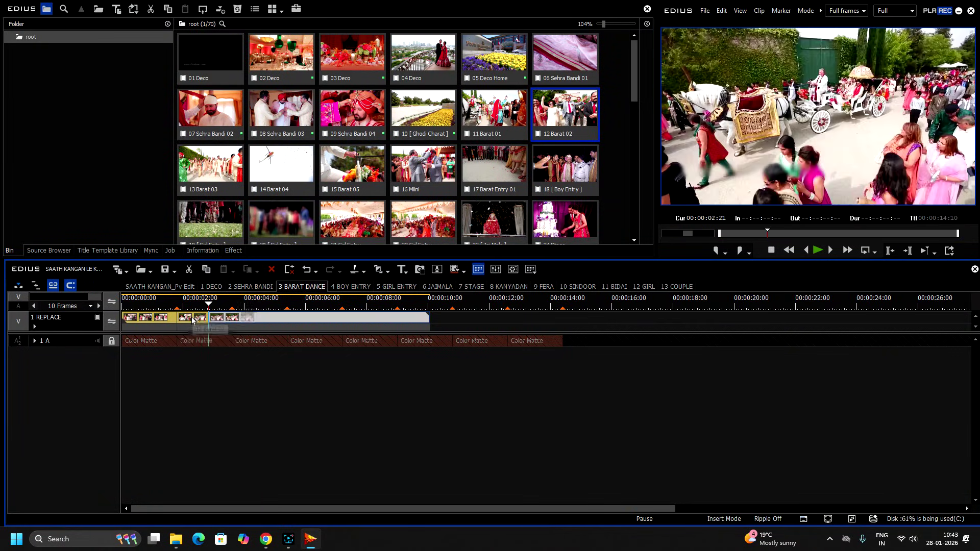
key(Delete)
right_click(192, 320)
click(189, 320)
key(ctrl+z)
key(Delete)
drag(245, 319, 209, 325)
- Split the remaining 12 Barat 02 footage at each marker from 00:00:03:15 through 00:00:07:05
click(233, 308)
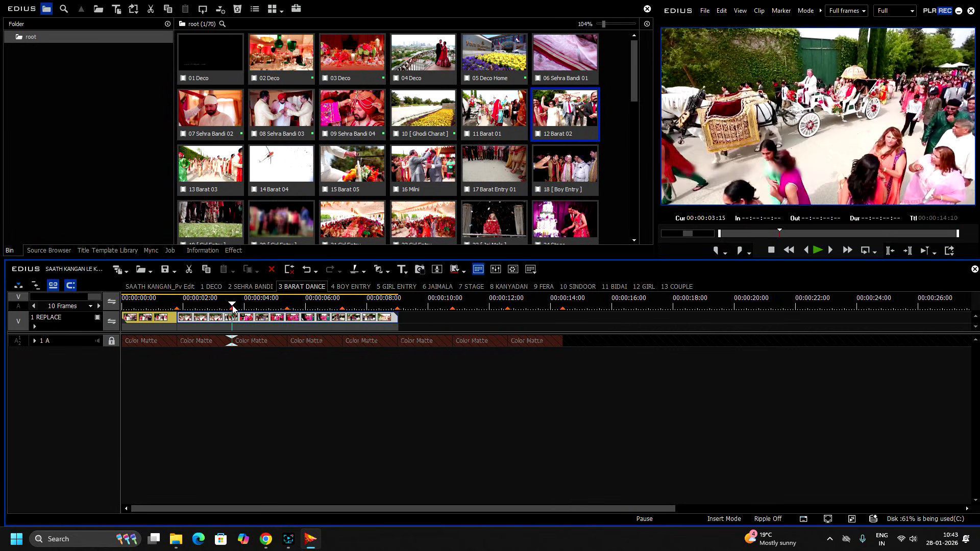
key(c)
click(288, 307)
key(space)
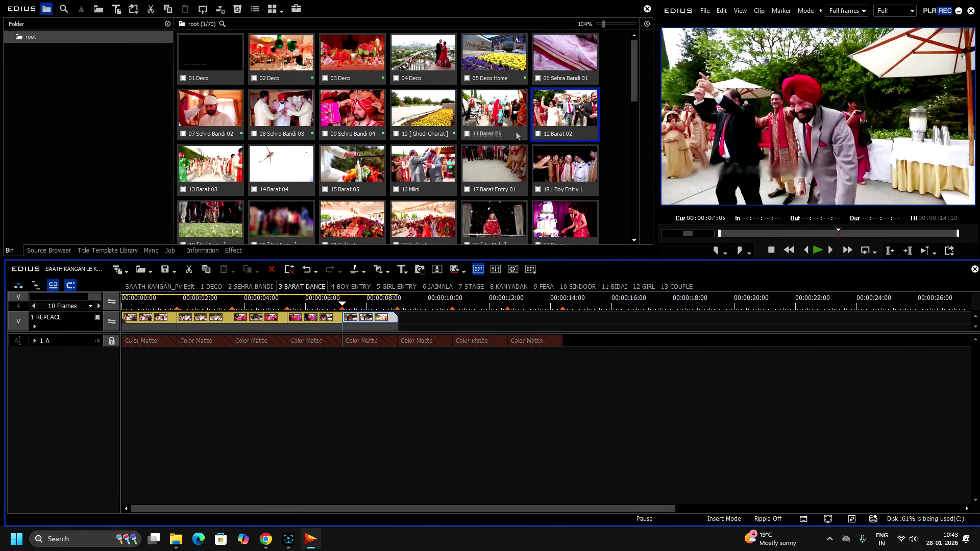
- Add the 11 Barat 01 clip after 12 Barat 02, cut it at the 00:00:14:10 marker, and split it at the markers in between
drag(499, 108, 409, 321)
click(470, 305)
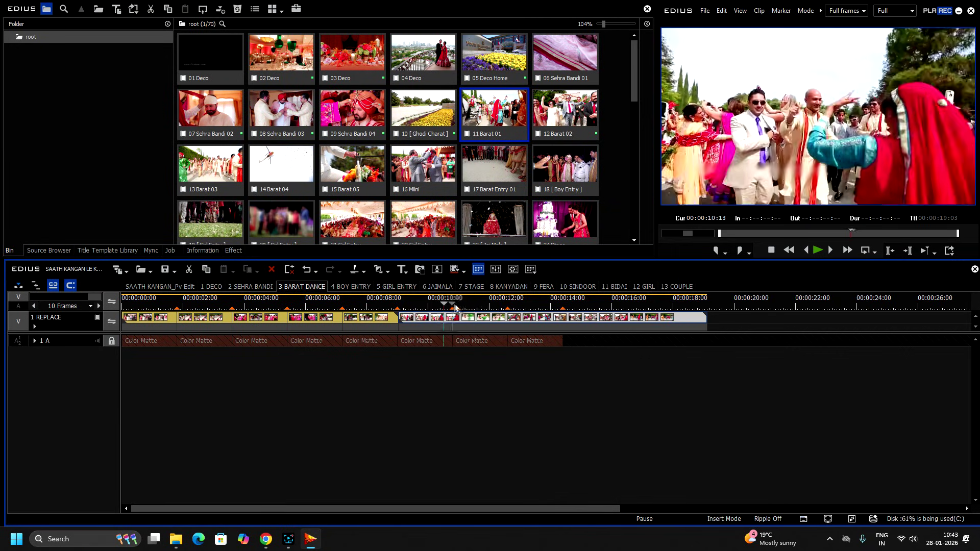
click(549, 305)
key(c)
click(592, 314)
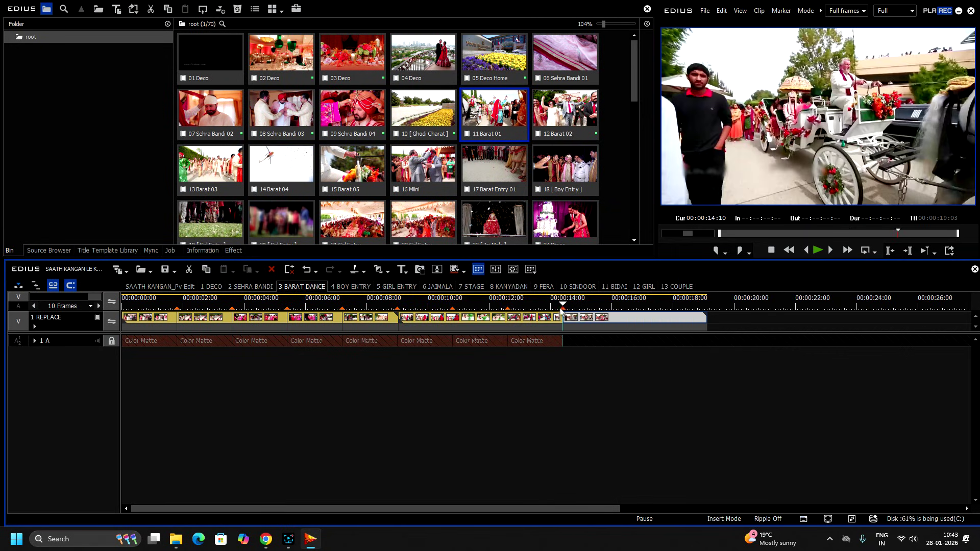
drag(560, 311, 560, 311)
click(453, 312)
key(c)
drag(453, 309, 356, 302)
- Open the 4 BOY ENTRY sequence and delete all placeholder clips from its REPLACE track
click(355, 286)
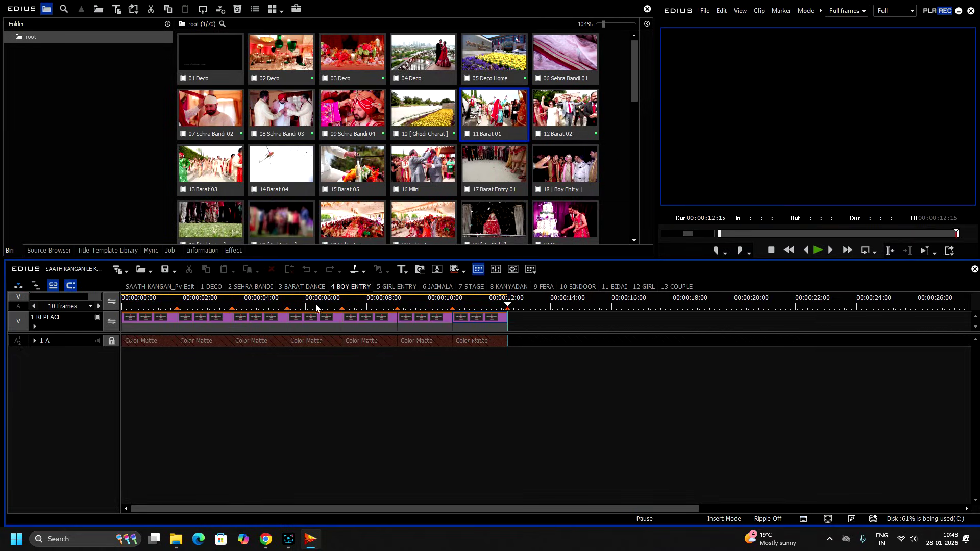
drag(540, 321, 123, 324)
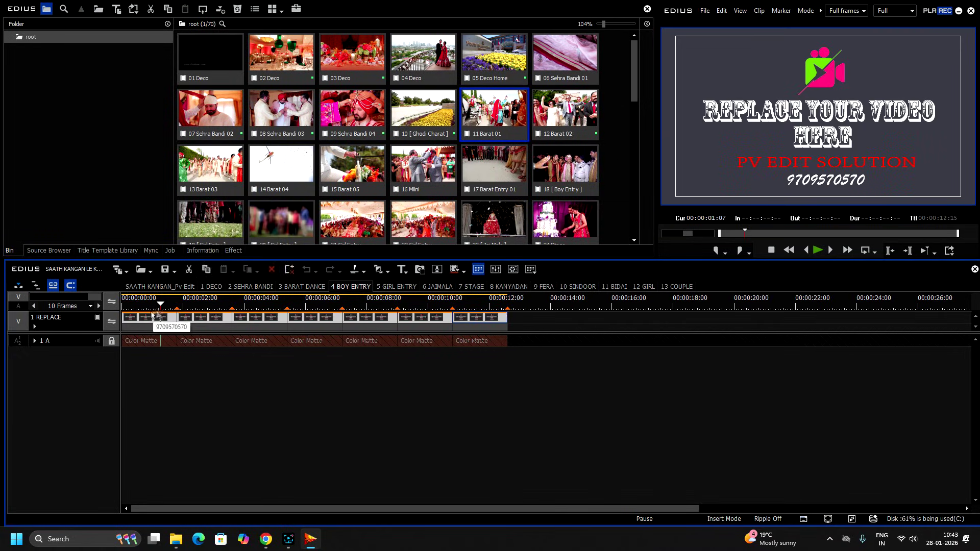
key(Delete)
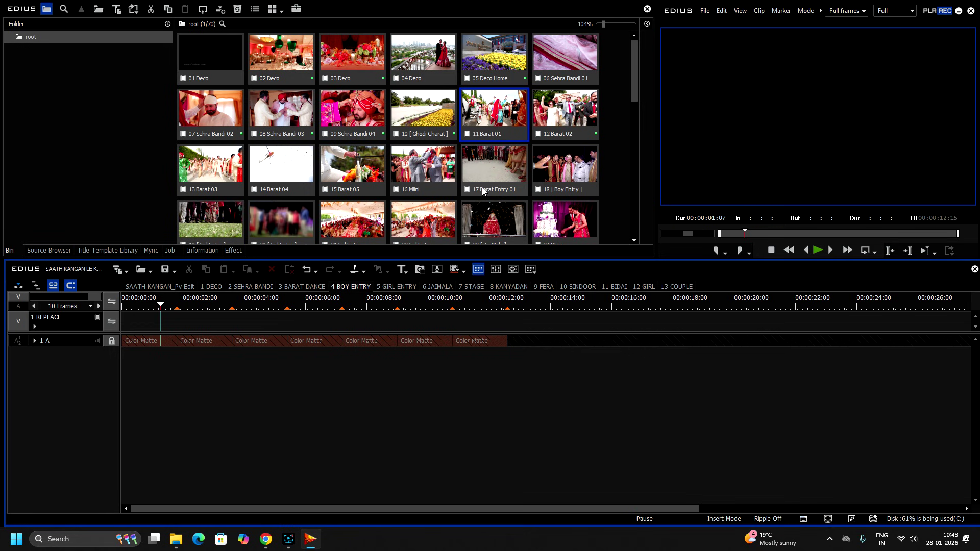
- Preview the 18 [ Boy Entry ] clip, place it at the REPLACE track's start, split it at the markers, and trim it to 00:00:09:00
double_click(565, 166)
drag(790, 235, 959, 241)
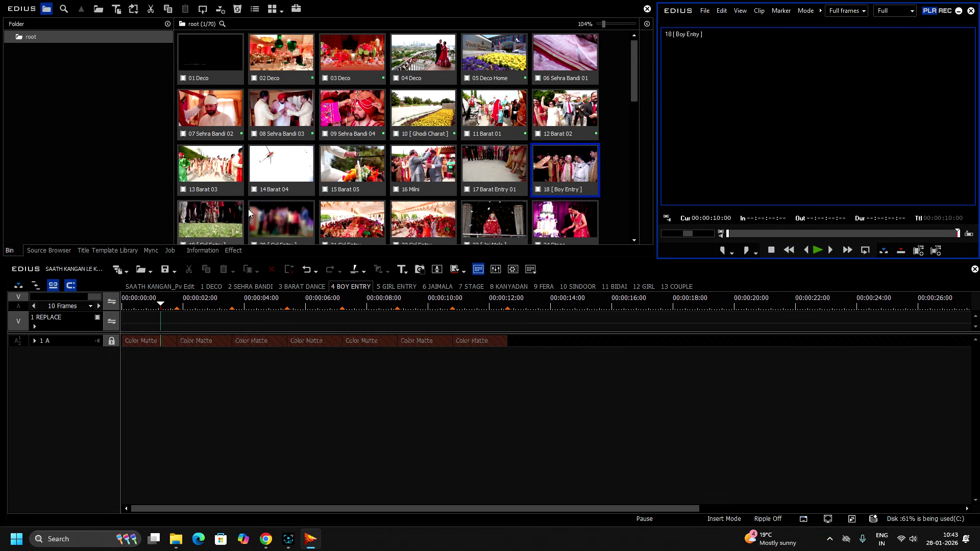
drag(574, 168, 116, 320)
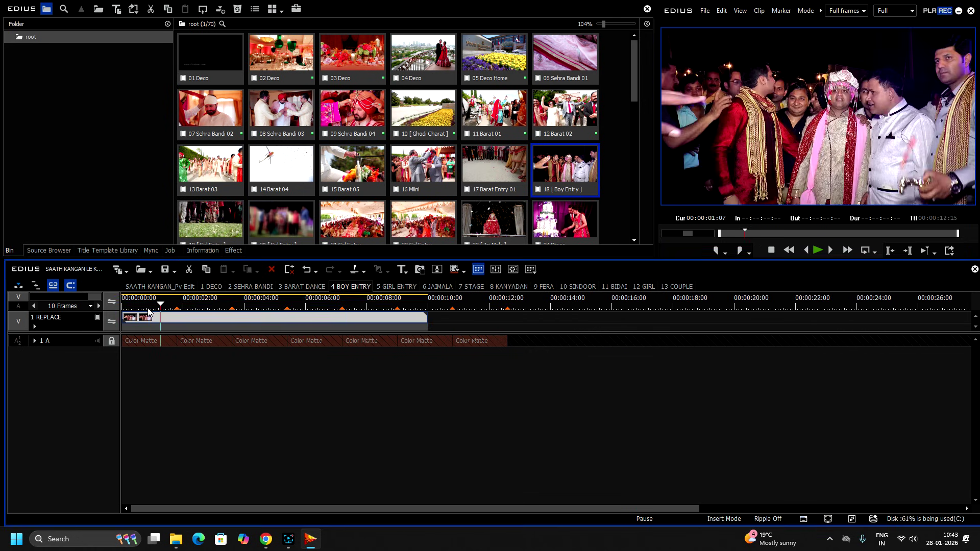
mouse_move(192, 301)
mouse_down()
mouse_move(251, 309)
mouse_move(170, 317)
mouse_move(332, 301)
mouse_move(176, 332)
mouse_move(236, 308)
mouse_move(311, 308)
mouse_move(354, 320)
mouse_move(367, 311)
mouse_move(403, 330)
mouse_up()
key(c)
key(c)
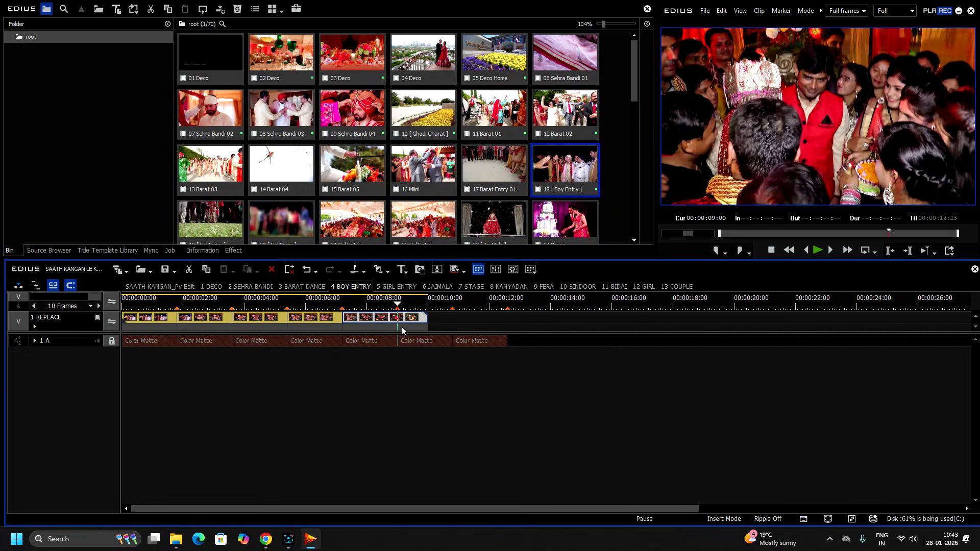
key(Delete)
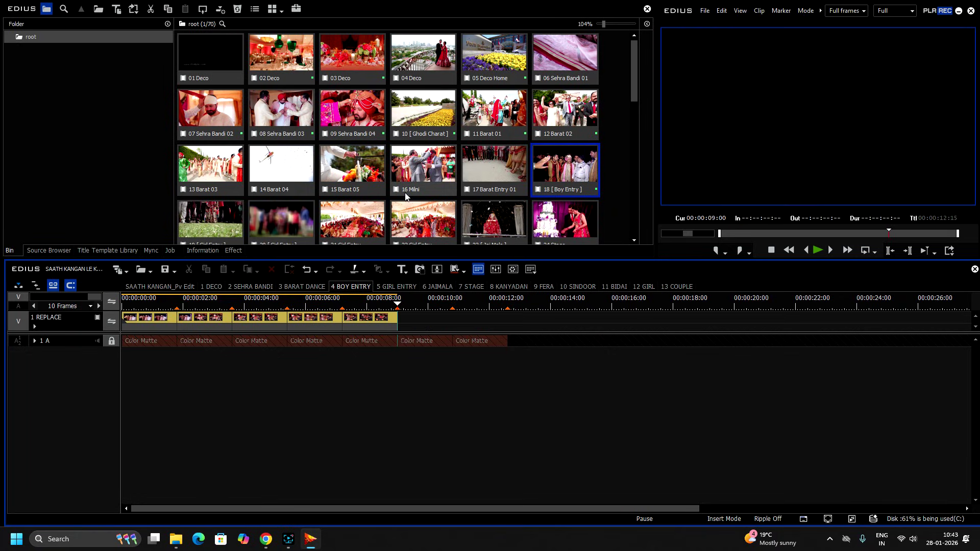
- Add the 18 [ Boy Entry ] clip again after the existing footage, cut it at the last marker, and delete the excess
scroll(279, 227, down, 3)
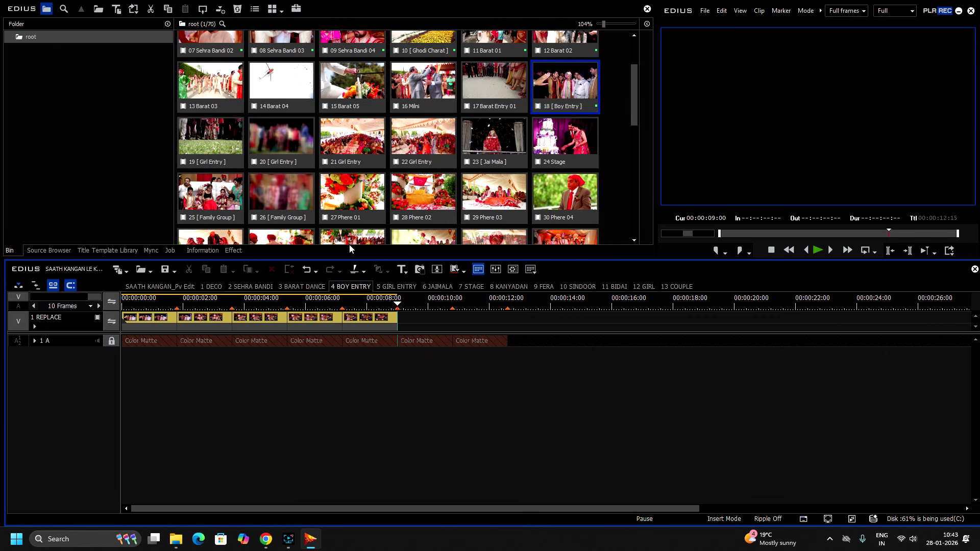
scroll(365, 233, down, 3)
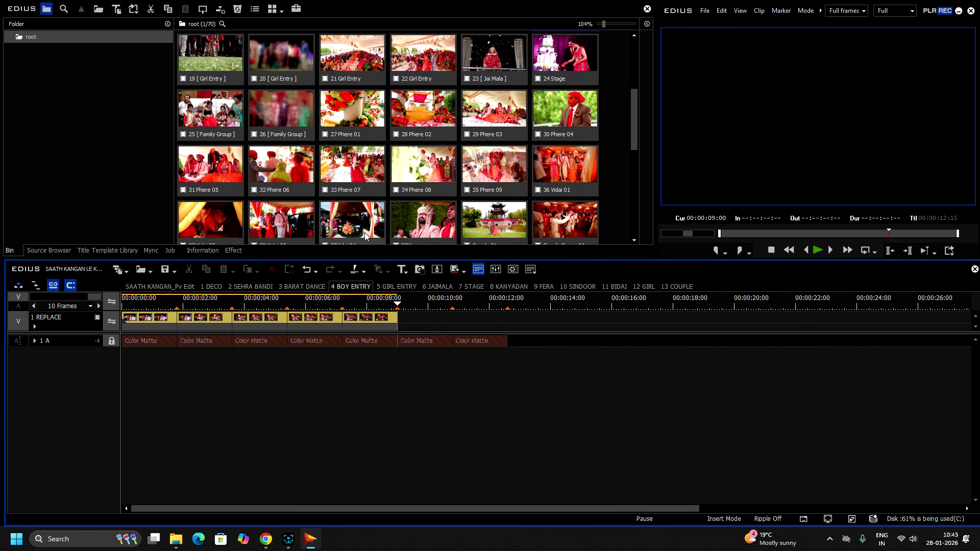
scroll(365, 236, up, 6)
drag(568, 147, 507, 308)
key(c)
click(532, 317)
key(Delete)
- Open the 5 GIRL ENTRY sequence and delete all placeholder clips from its REPLACE track
click(398, 289)
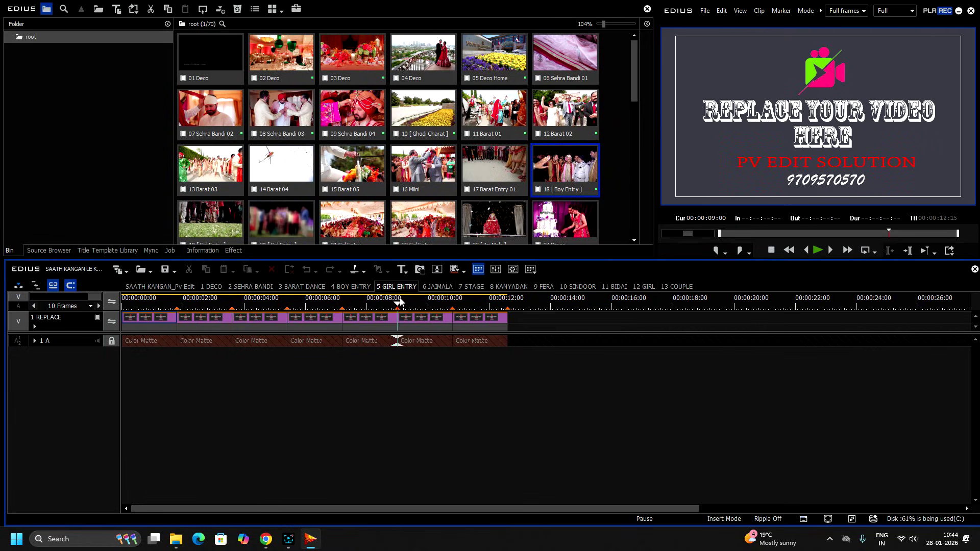
drag(542, 324, 125, 332)
key(Delete)
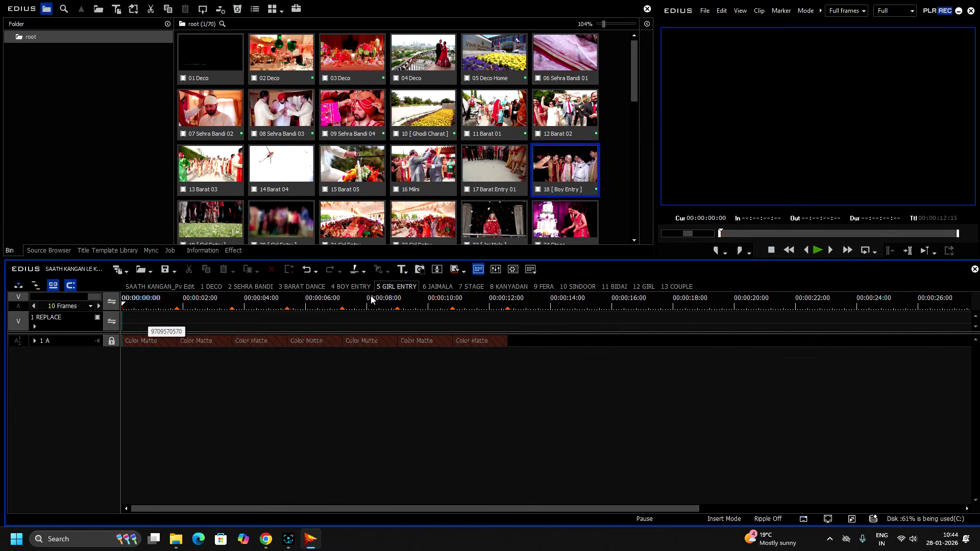
drag(494, 220, 699, 307)
key(Delete)
- Preview the 19 [ Girl Entry ] clip, place it at the REPLACE track's start, and split it at the 00:00:01:20 and 00:00:03:15 markers
double_click(210, 219)
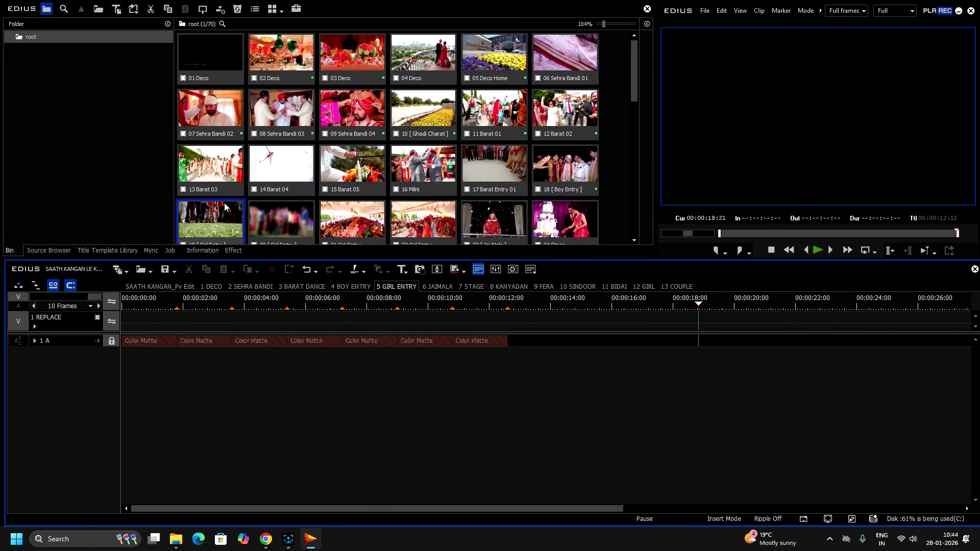
drag(794, 238, 946, 239)
drag(215, 230, 127, 322)
click(177, 307)
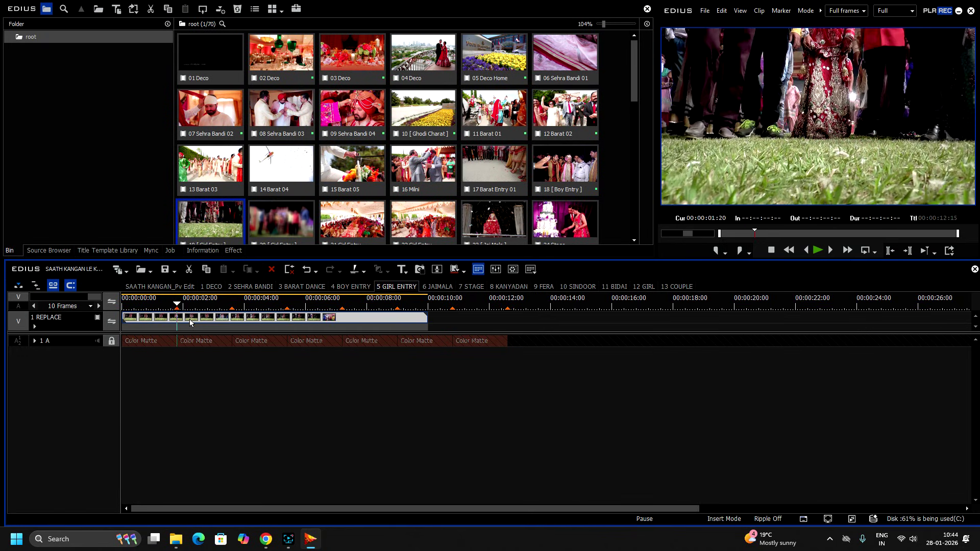
key(c)
click(222, 305)
drag(223, 306, 231, 306)
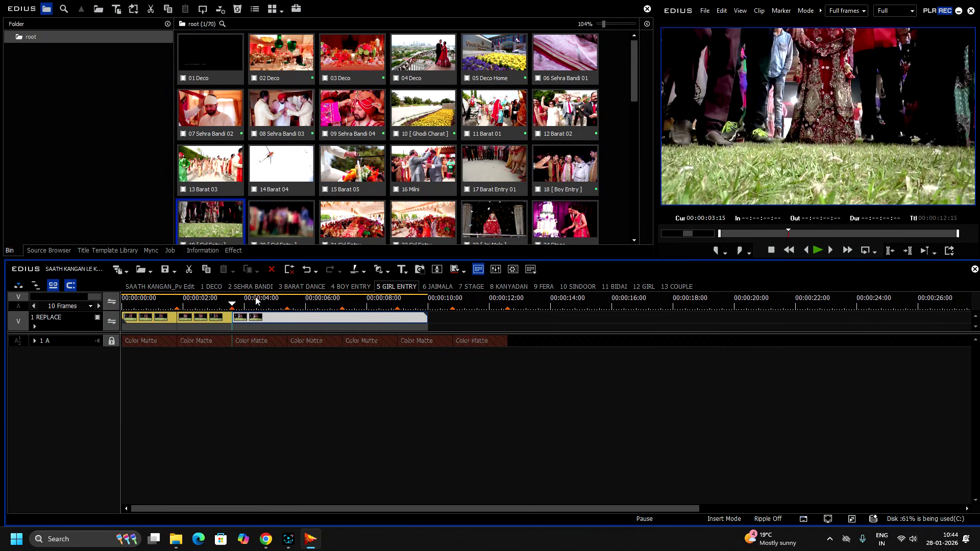
- Trim the 19 [ Girl Entry ] footage to 00:00:09:00 and add the clip again after it, ending at 00:00:12:15
drag(315, 299, 393, 387)
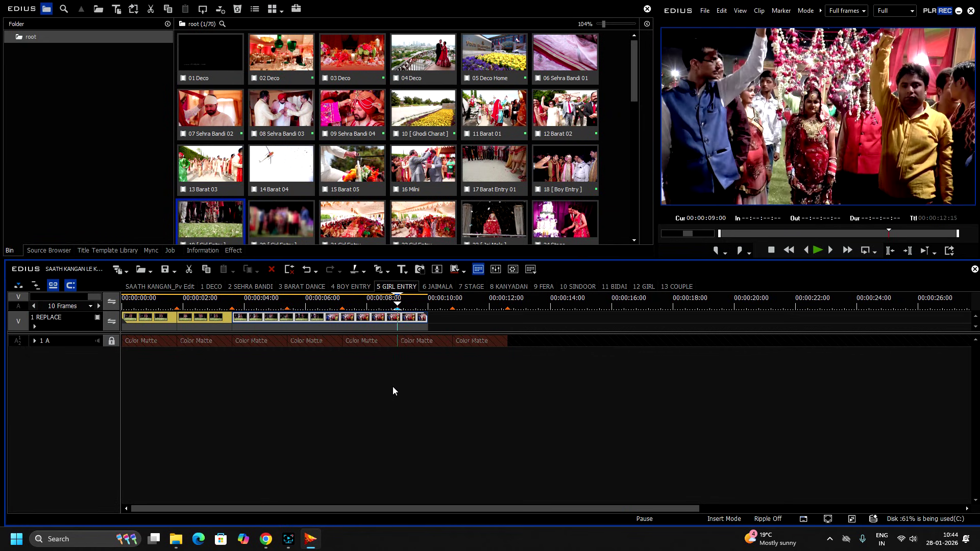
click(411, 319)
drag(239, 220, 408, 321)
click(508, 305)
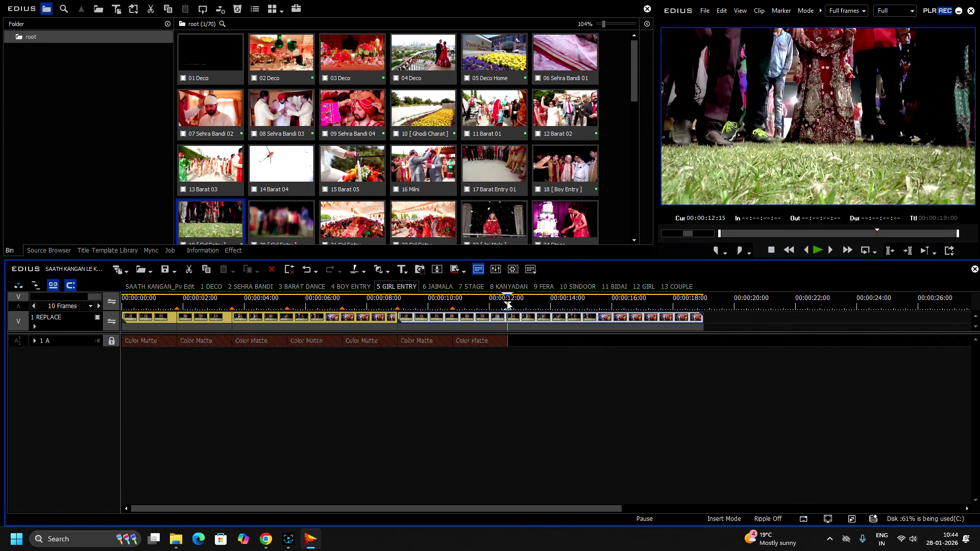
key(ctrl+z)
click(451, 306)
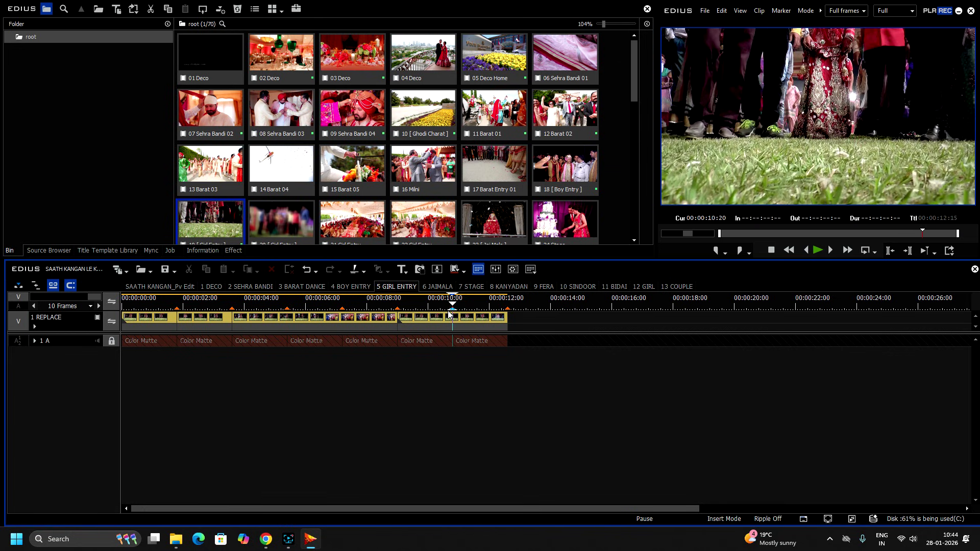
- Open the 6 JAIMALA sequence and delete all placeholder clips from its REPLACE track
click(435, 287)
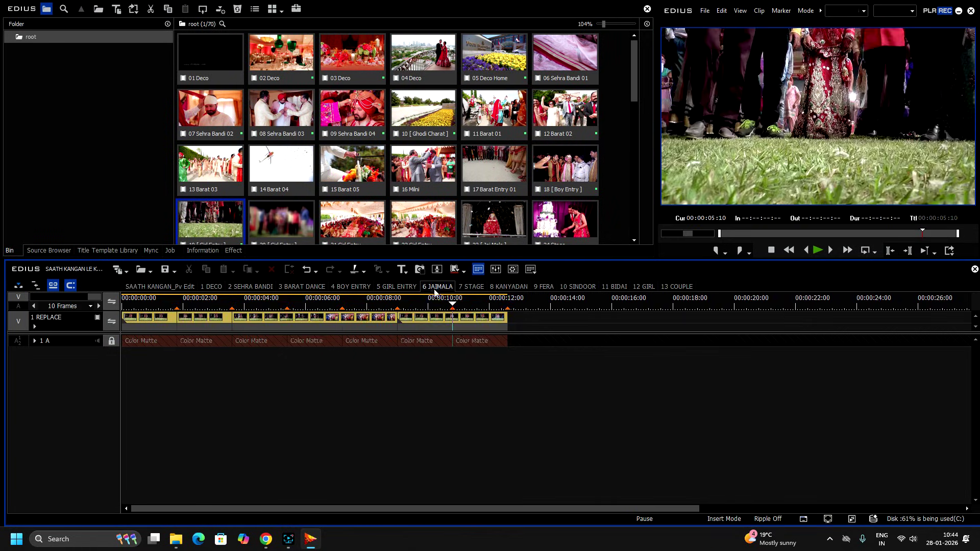
drag(498, 326, 196, 331)
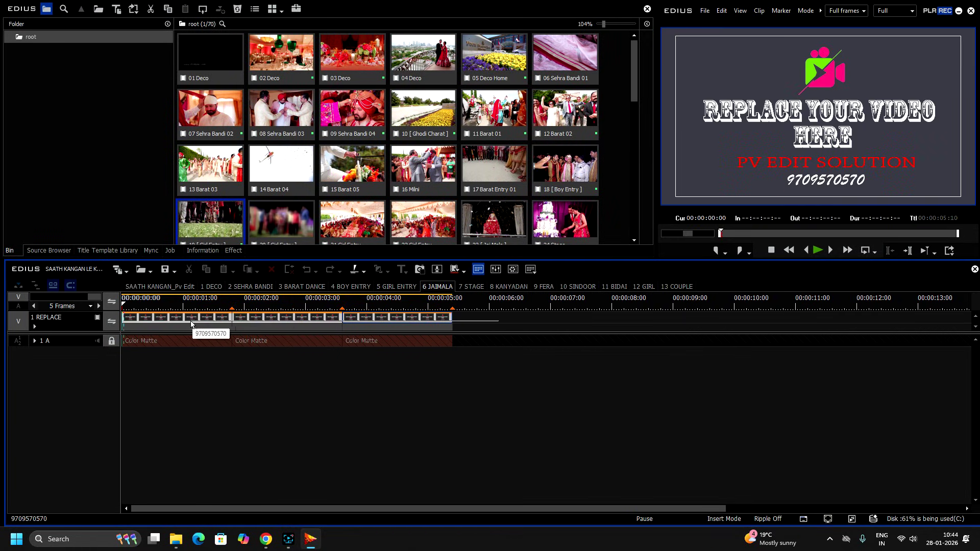
key(Delete)
- Place the 23 [ Jai Mala ] clip at the REPLACE track's start, cut it at 00:00:05:10, and delete the excess
drag(494, 220, 124, 330)
mouse_move(270, 308)
mouse_down()
mouse_move(453, 317)
mouse_move(267, 315)
mouse_up()
key(c)
click(477, 319)
key(Delete)
key(space)
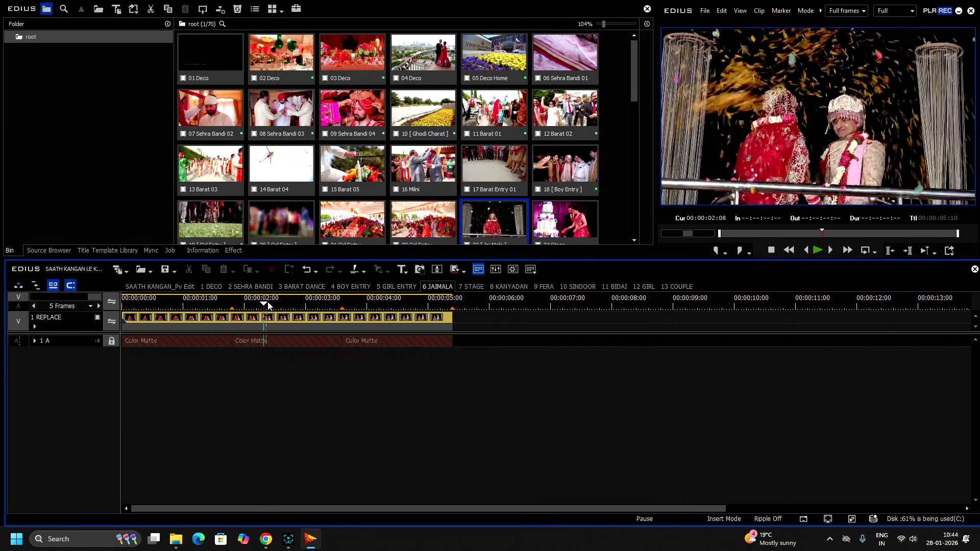
- Open the 7 STAGE sequence, preview the HD GW 18 clip from the bin, and delete all placeholder clips from the REPLACE track
click(474, 287)
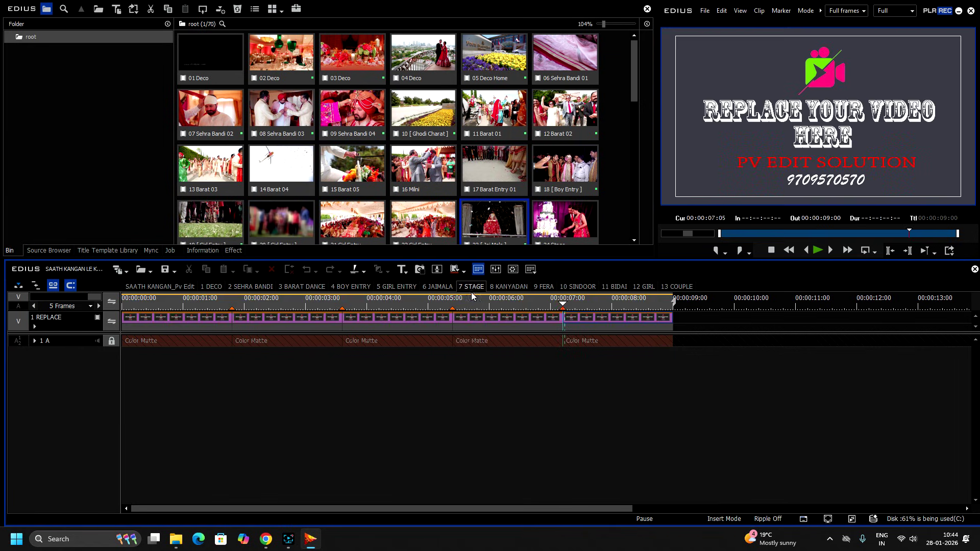
scroll(560, 203, down, 3)
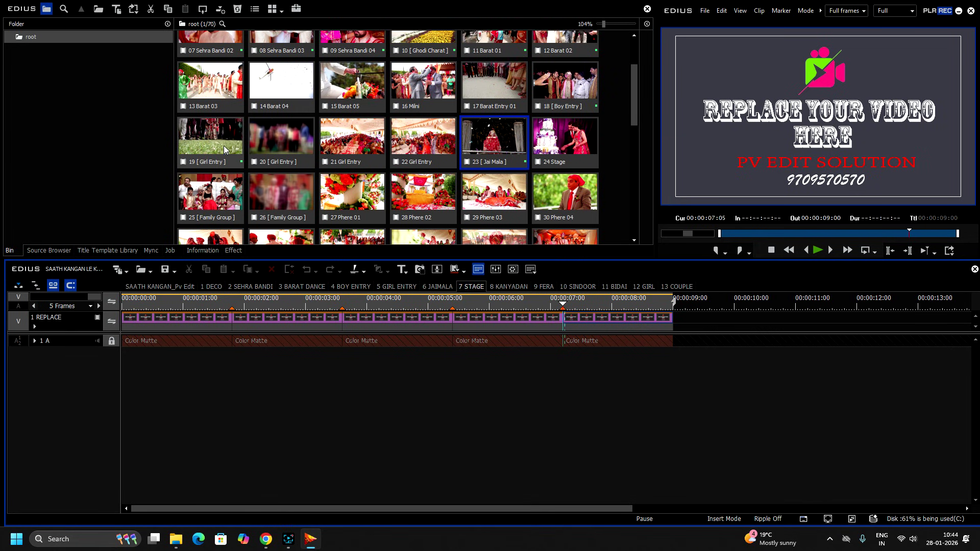
scroll(309, 153, down, 3)
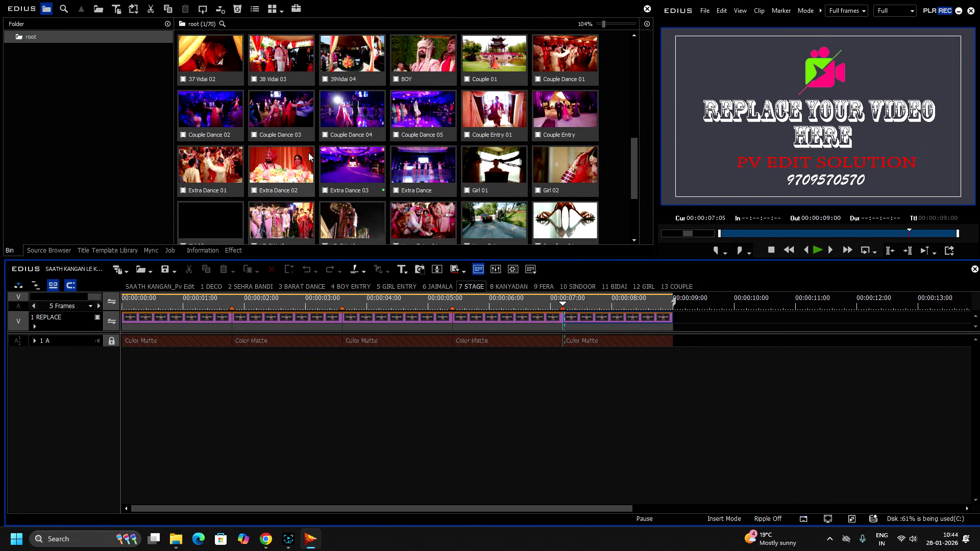
scroll(491, 165, down, 2)
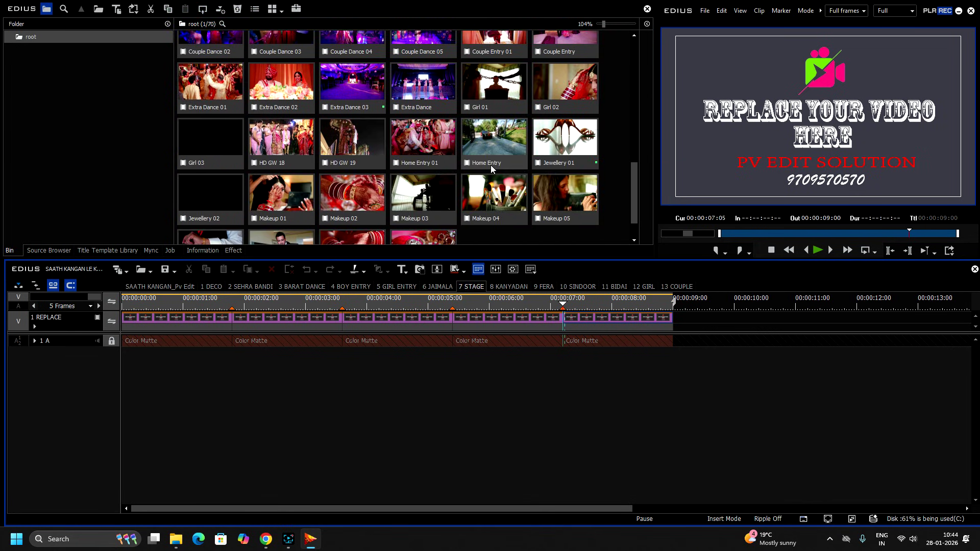
scroll(491, 167, down, 1)
scroll(491, 166, up, 1)
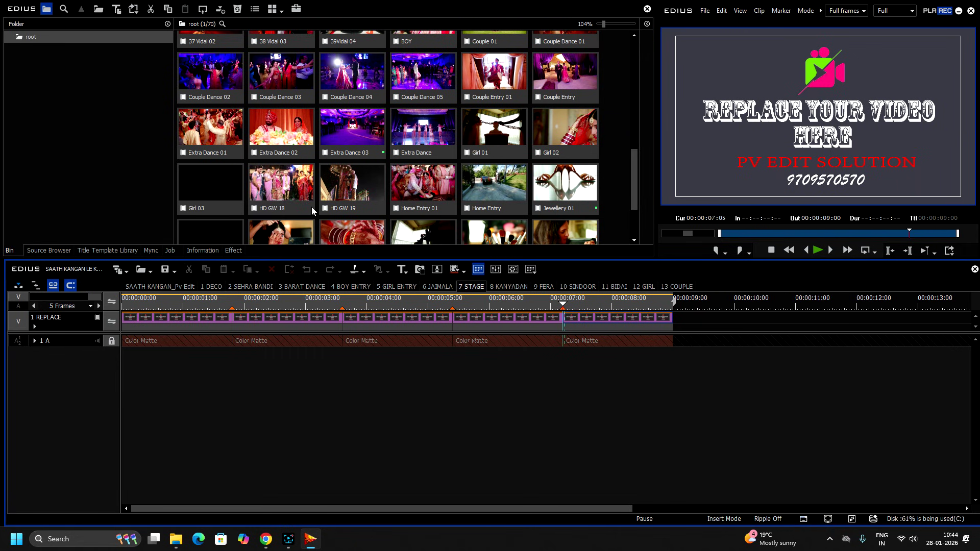
double_click(289, 191)
drag(722, 322, 165, 321)
key(Delete)
- Place the HD GW 18 clip at the REPLACE track's start, cut it at 00:00:08:23, and delete the excess
drag(313, 215, 136, 323)
drag(200, 302, 664, 323)
key(c)
click(688, 324)
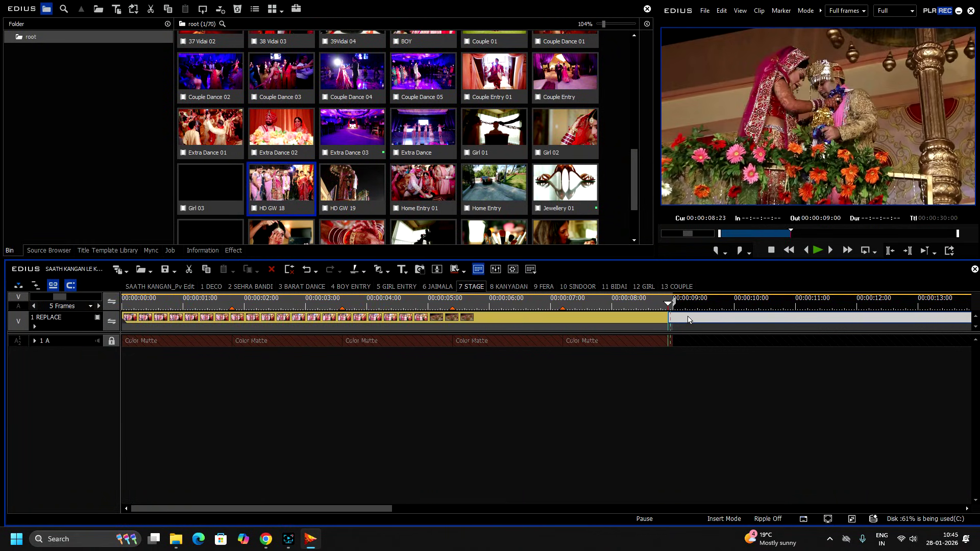
key(Delete)
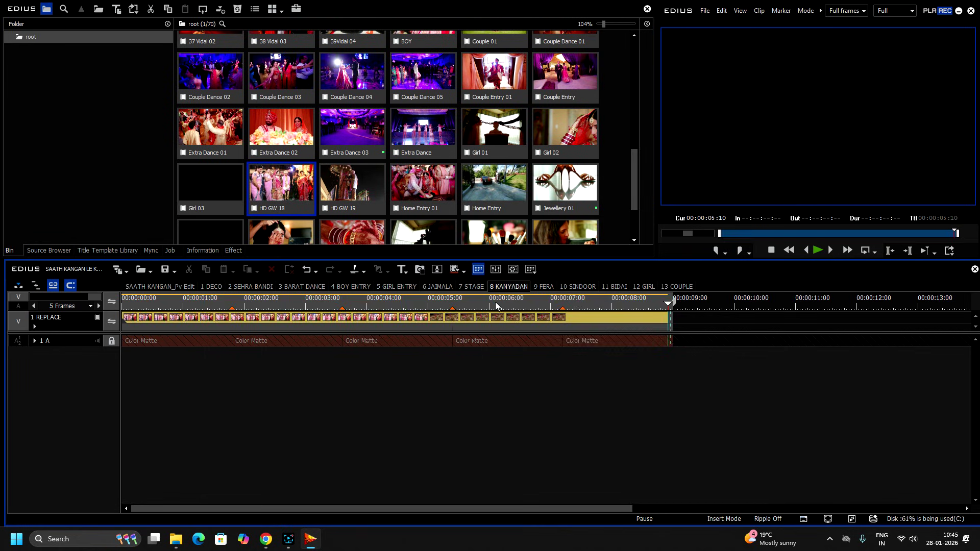
- Open the 8 KANYADAN sequence and replace the REPLACE track's placeholders with the Makeup 02 clip
click(508, 287)
scroll(353, 153, down, 3)
drag(353, 155, 142, 322)
key(Delete)
- Open the 9 FERA sequence and delete all placeholder clips from its REPLACE track
click(544, 287)
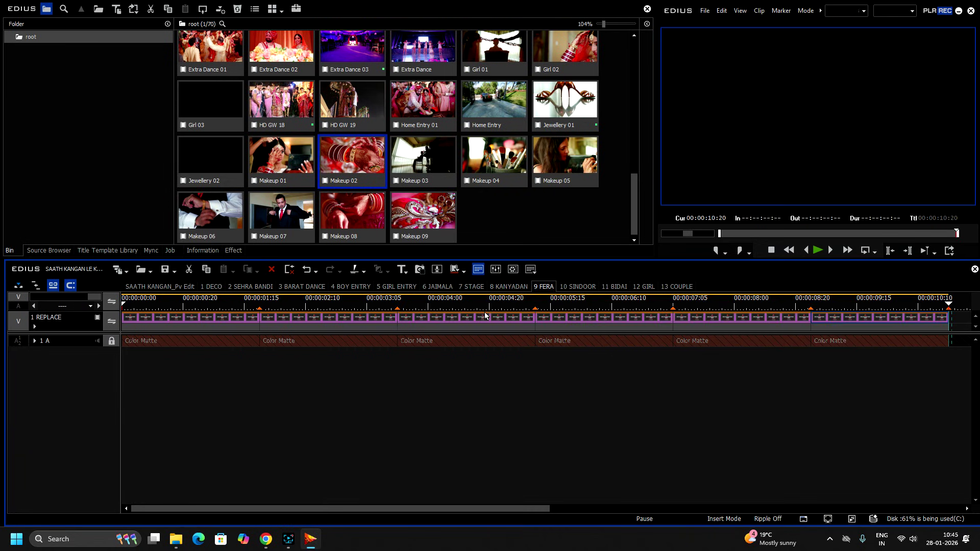
drag(956, 327, 207, 330)
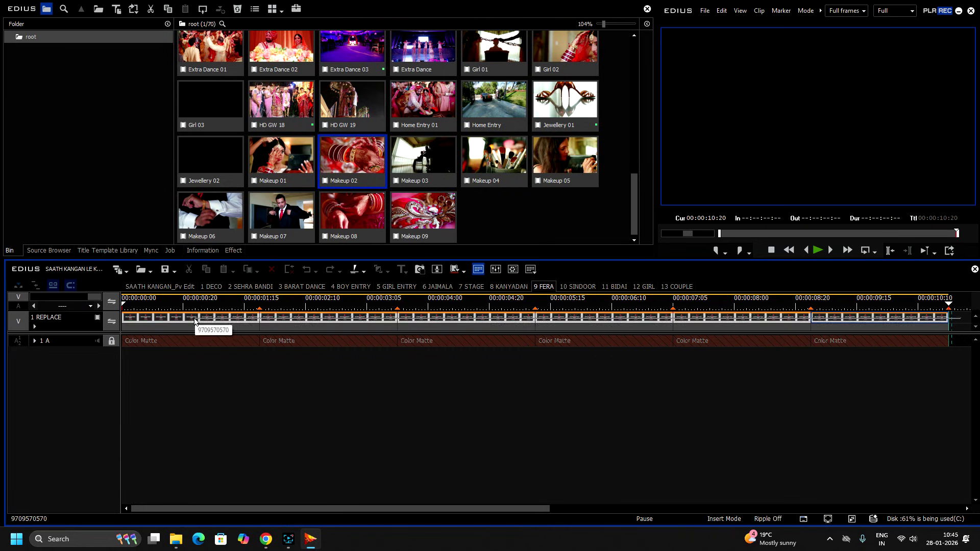
key(Delete)
- Look through the bin for fera footage, scrubbing through the Home Entry 01 and 33 Phere 07 clips
scroll(399, 211, up, 3)
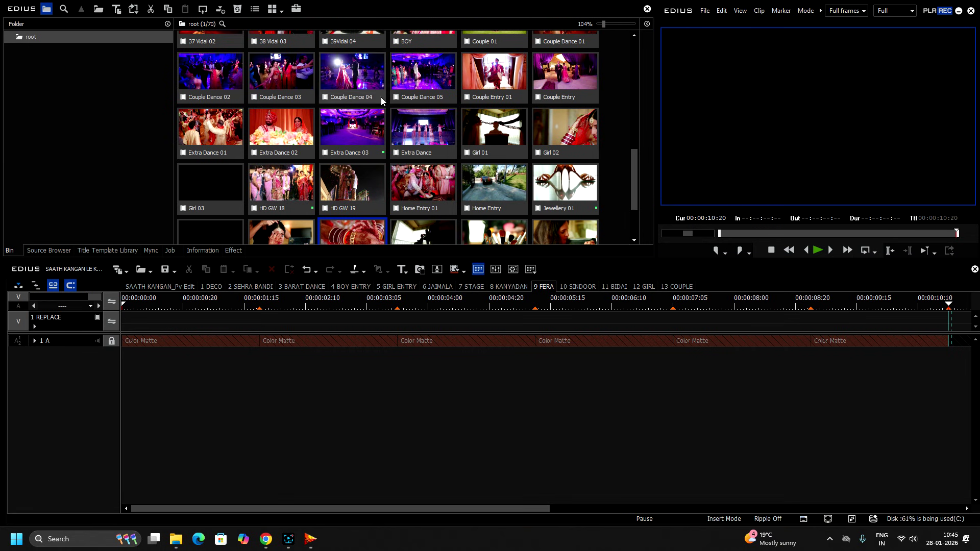
double_click(437, 192)
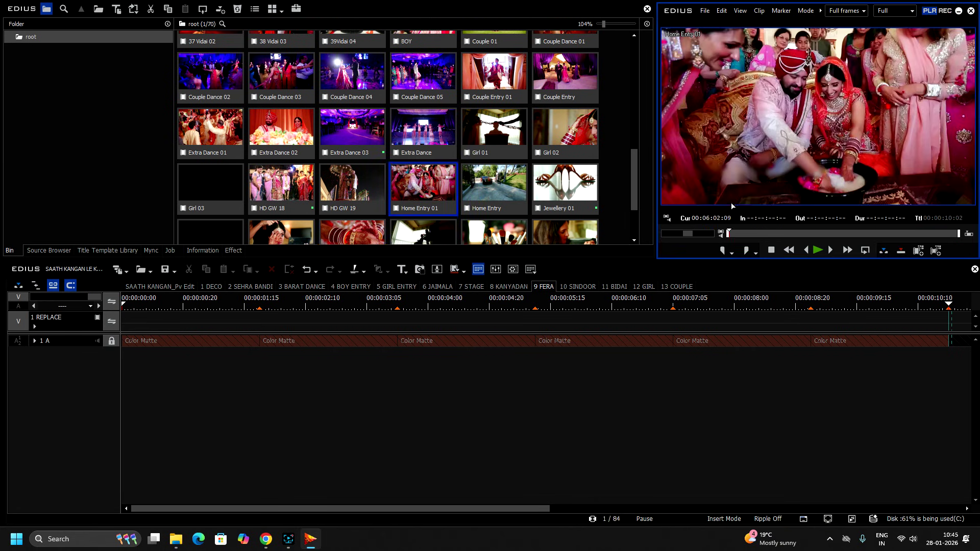
drag(743, 235, 902, 234)
scroll(473, 129, up, 3)
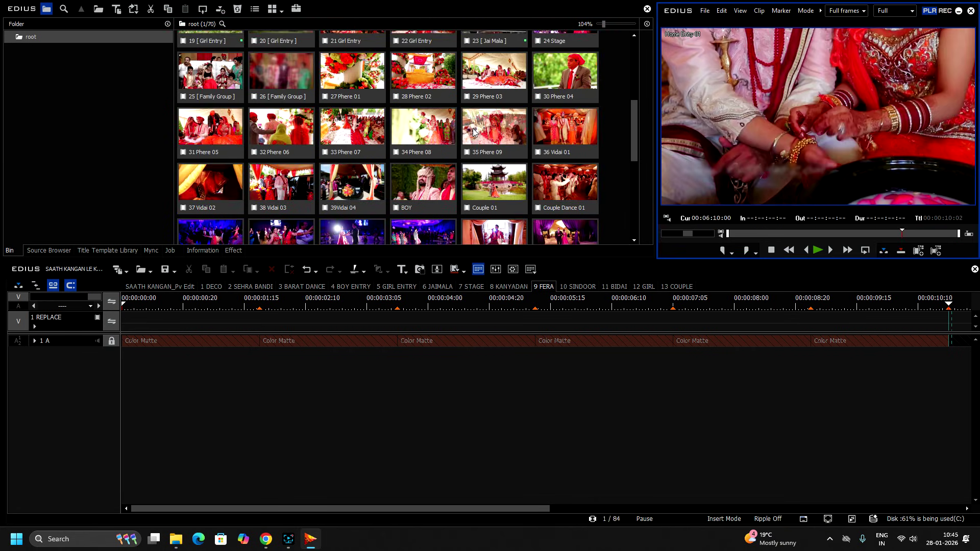
double_click(433, 131)
drag(773, 231, 932, 234)
drag(739, 236, 908, 236)
scroll(416, 207, down, 1)
scroll(416, 209, down, 3)
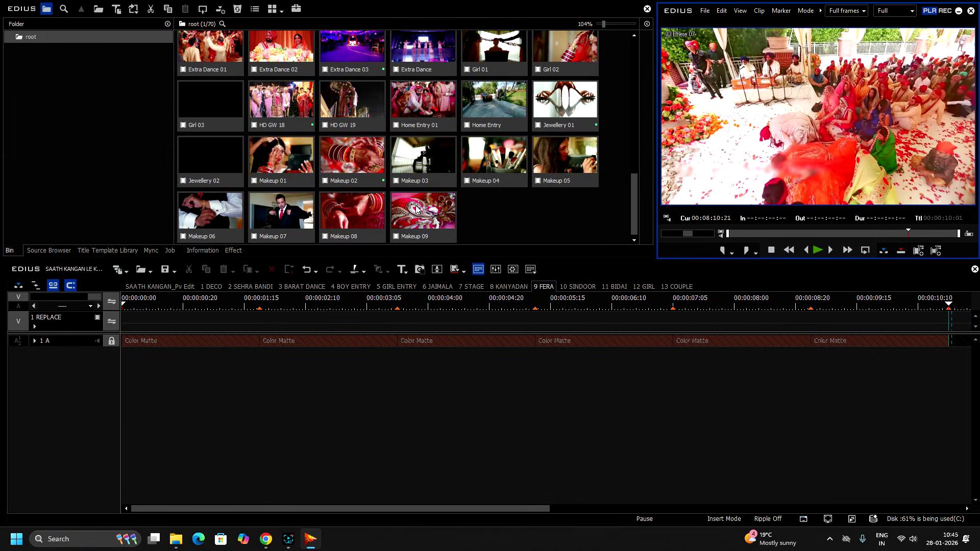
scroll(457, 216, up, 10)
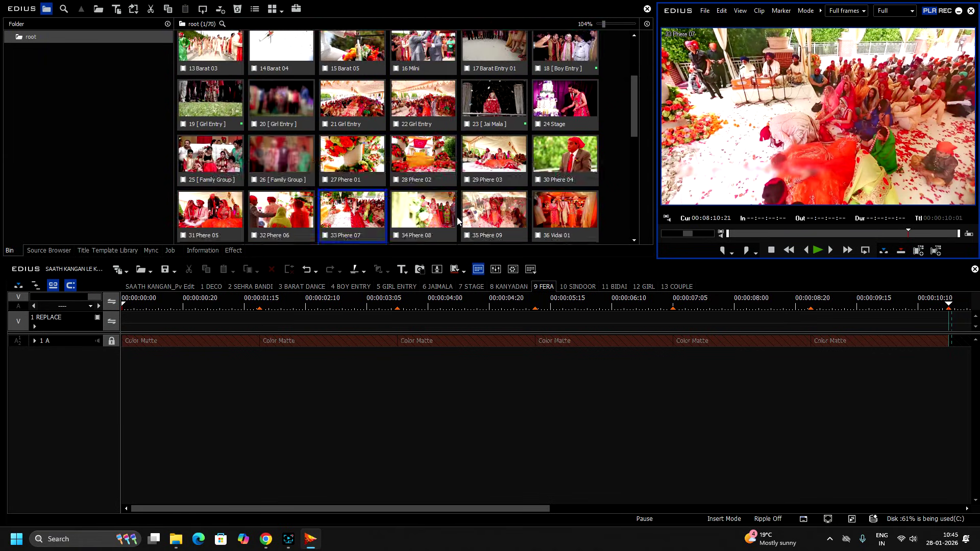
scroll(473, 149, up, 2)
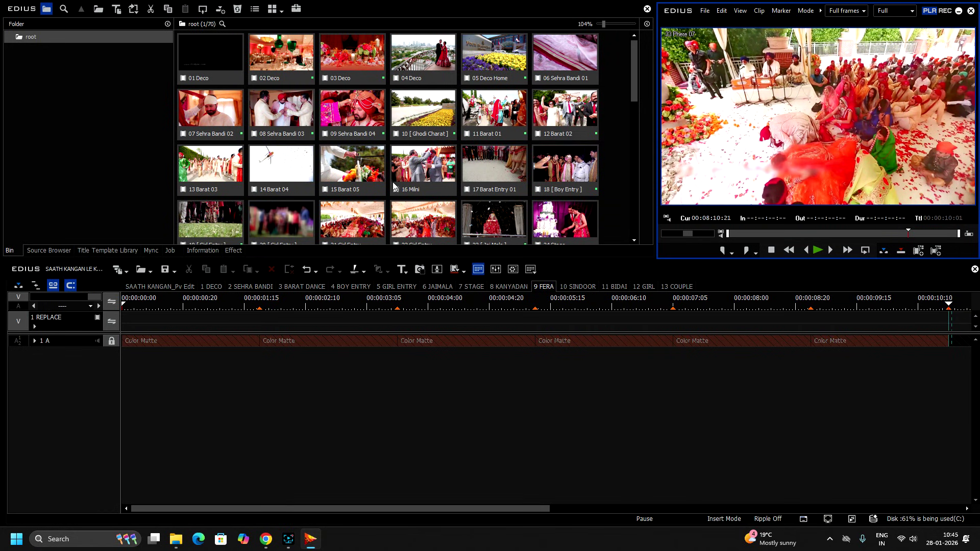
scroll(258, 174, down, 3)
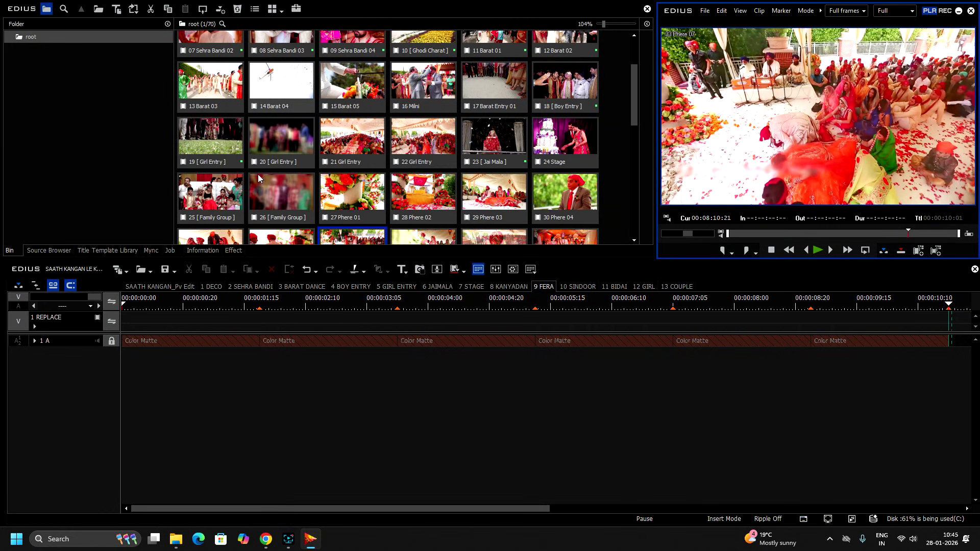
- Preview the 32 Phere 06, 33 Phere 07 and 34 Phere 08 clips as candidates for the fera sequence
double_click(282, 163)
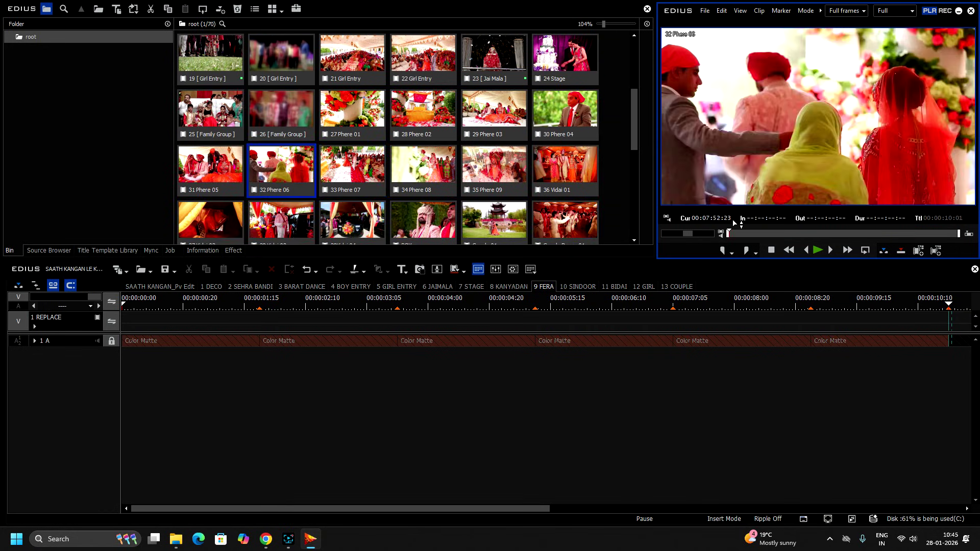
drag(977, 236, 979, 237)
double_click(362, 167)
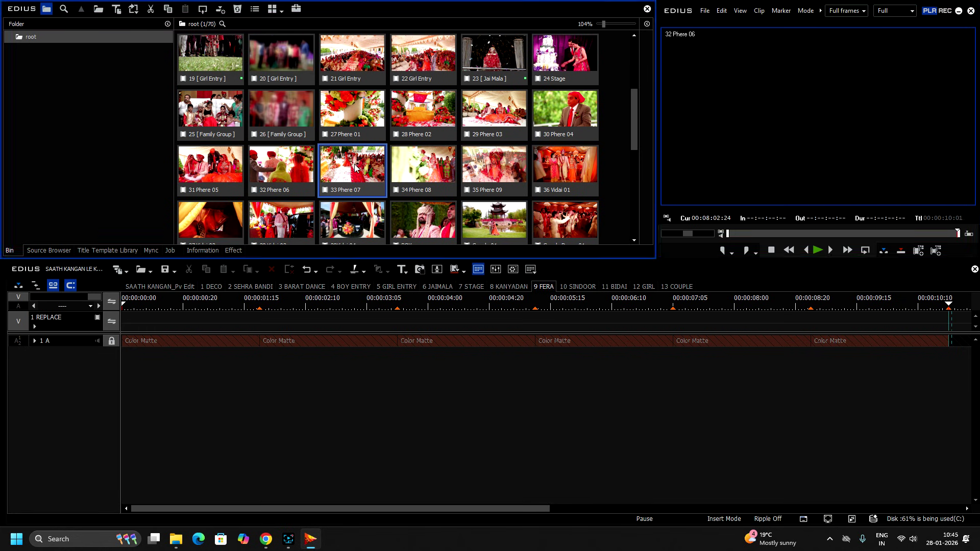
drag(743, 236, 749, 236)
double_click(423, 163)
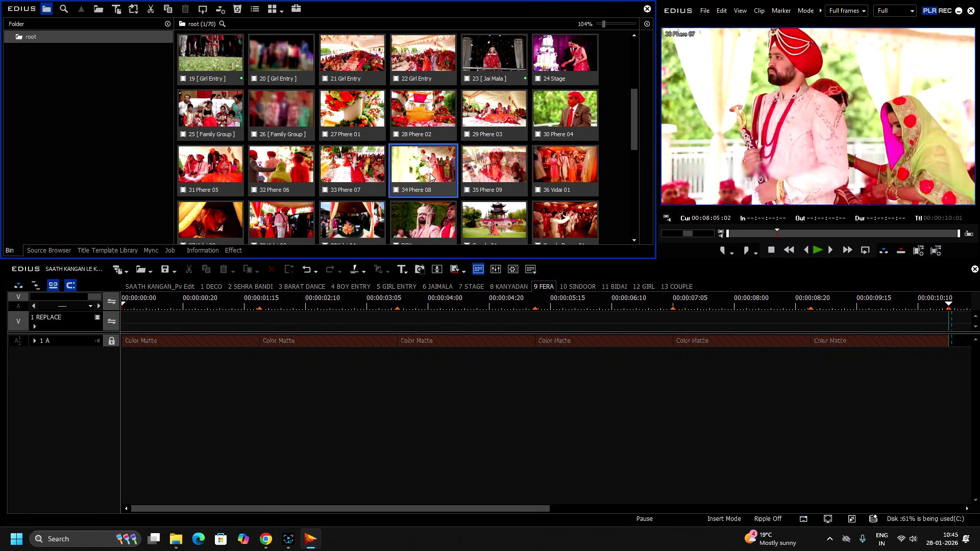
- Scrub through the Makeup 02 clip and load the Jewellery 02 clip to check them for usable footage
scroll(507, 196, down, 5)
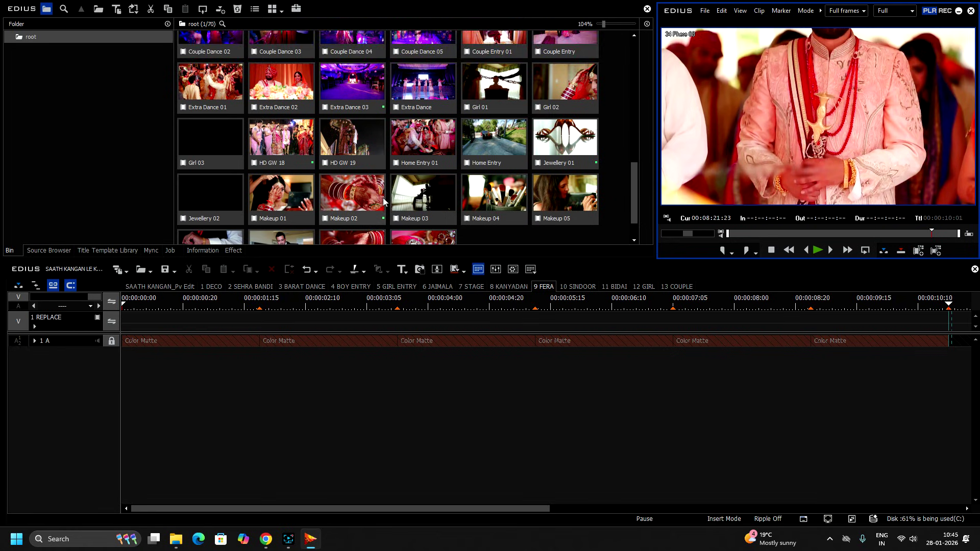
scroll(377, 199, down, 1)
double_click(363, 170)
drag(857, 239, 967, 236)
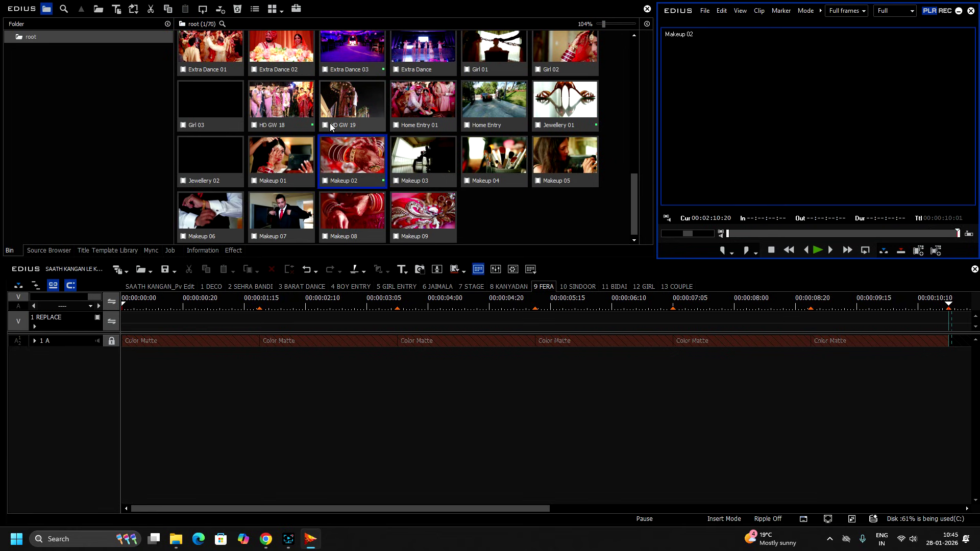
click(228, 167)
double_click(228, 167)
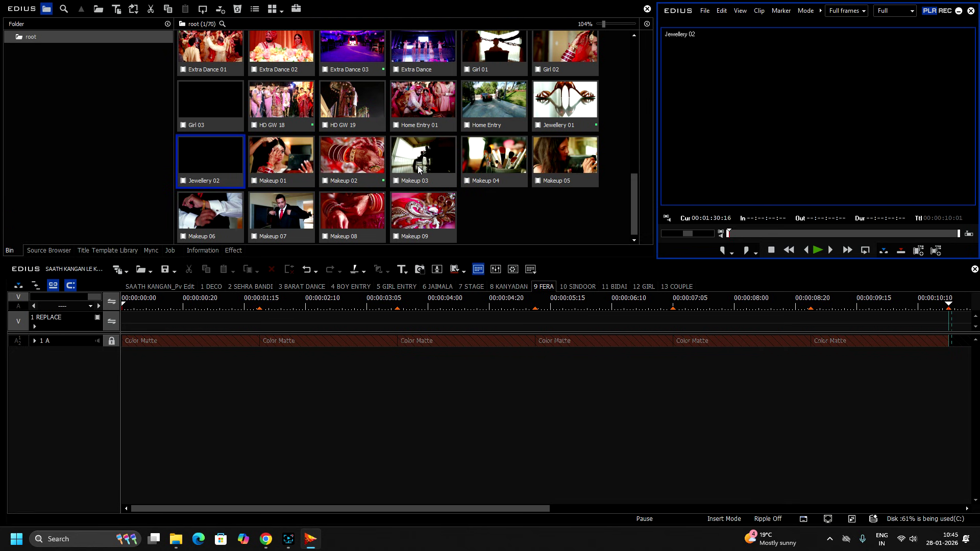
- Place the 35 Phere 09 clip at the start of the REPLACE track, cut it at 00:00:09:00 and delete the excess
scroll(403, 163, up, 2)
scroll(418, 164, up, 2)
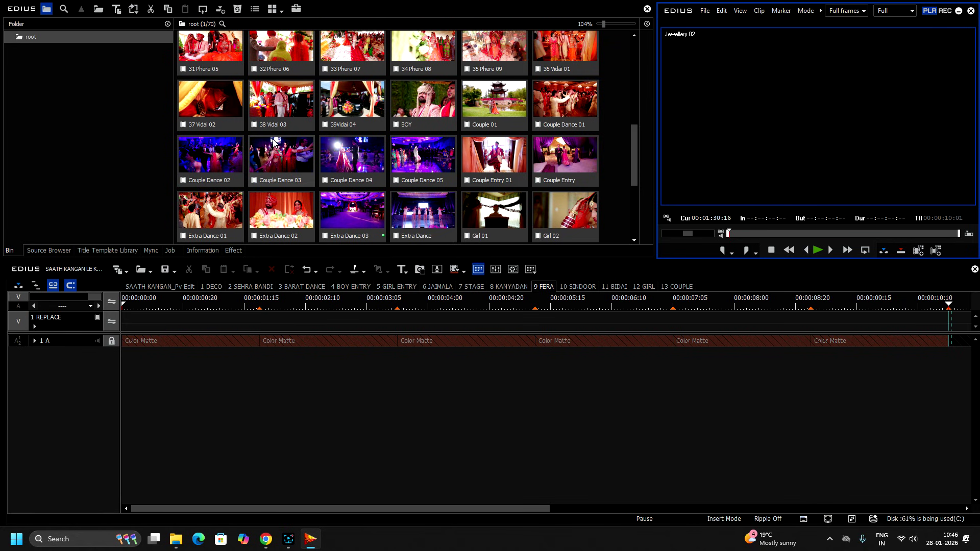
double_click(493, 51)
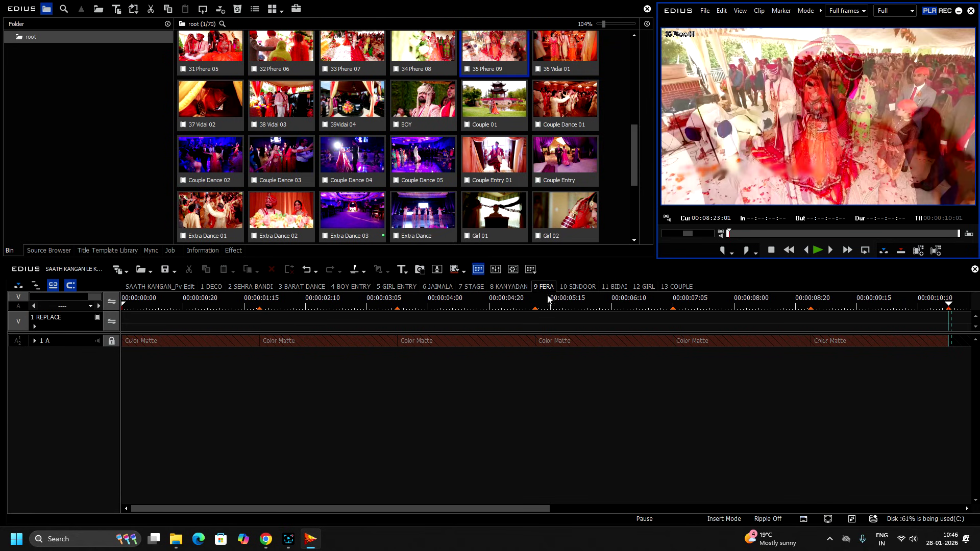
drag(510, 60, 122, 322)
click(717, 306)
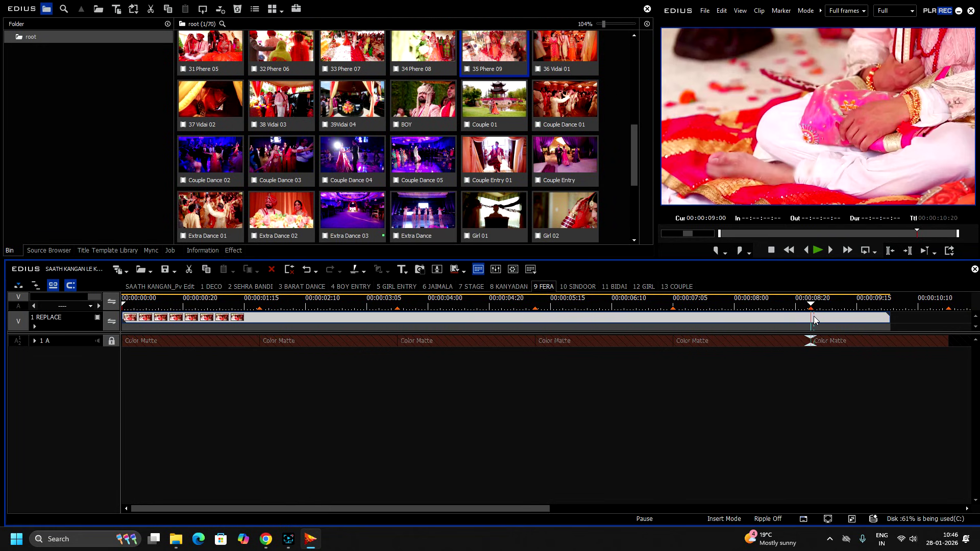
key(c)
click(820, 319)
key(Delete)
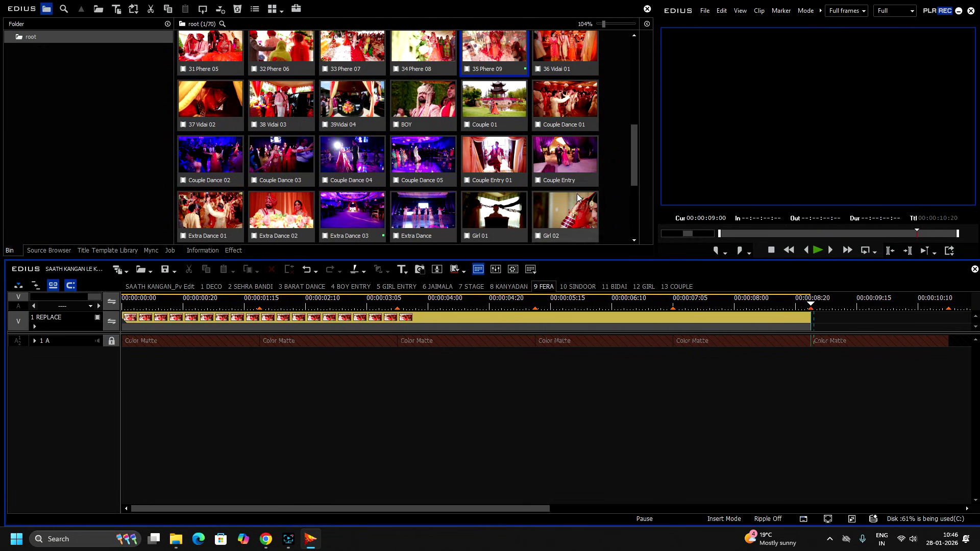
- Fill the remaining gap in the fera sequence with another 35 Phere 09 clip, removing everything past 00:00:10:20
drag(869, 308, 814, 320)
drag(927, 305, 949, 307)
click(959, 320)
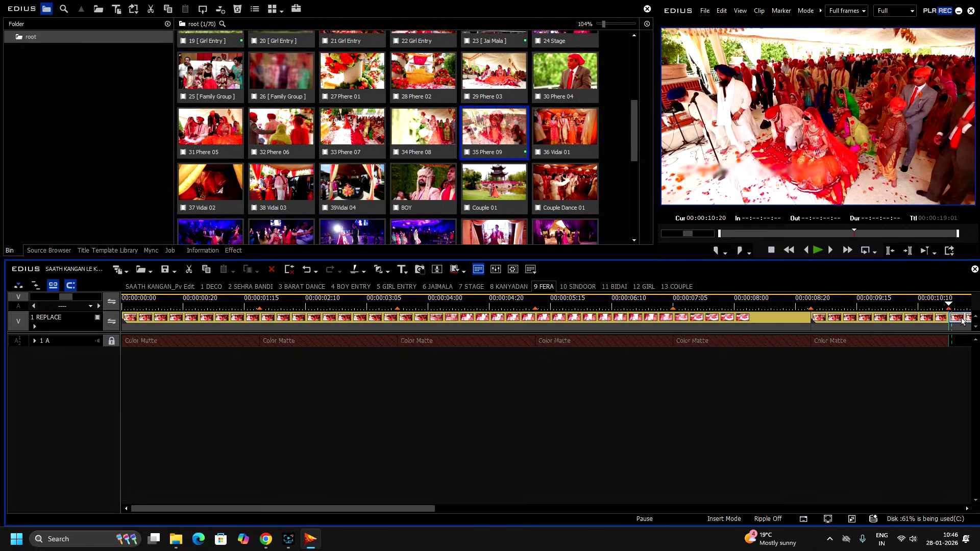
key(Delete)
- Open the 10 SINDOOR sequence and look through the whole bin for footage suited to the sindoor ceremony
scroll(424, 243, down, 5)
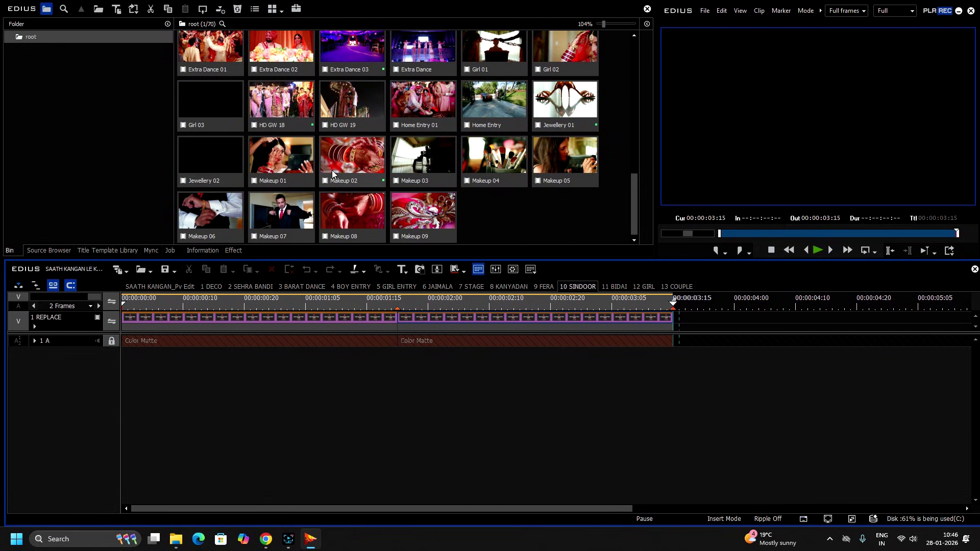
scroll(332, 174, up, 3)
scroll(559, 173, up, 9)
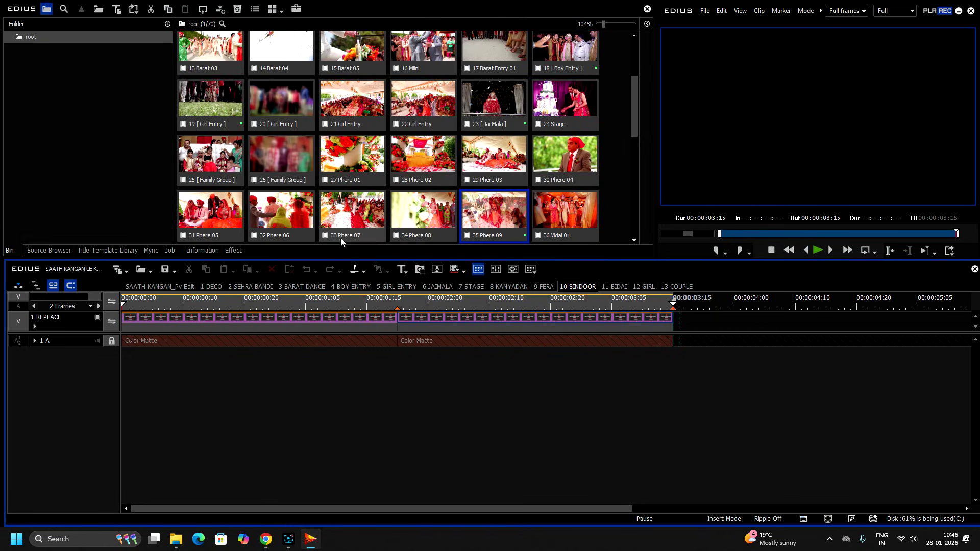
scroll(578, 240, down, 4)
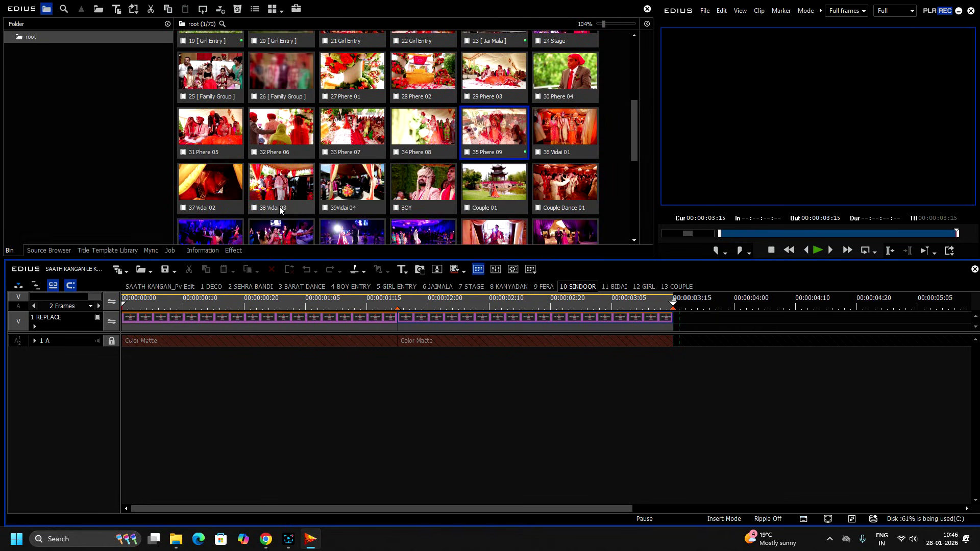
scroll(259, 221, down, 2)
scroll(259, 220, down, 2)
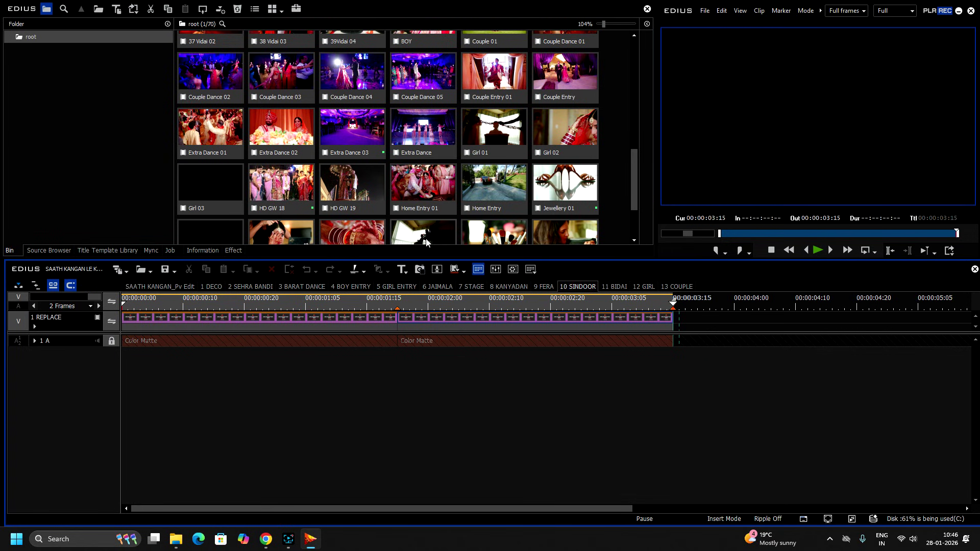
scroll(426, 242, down, 2)
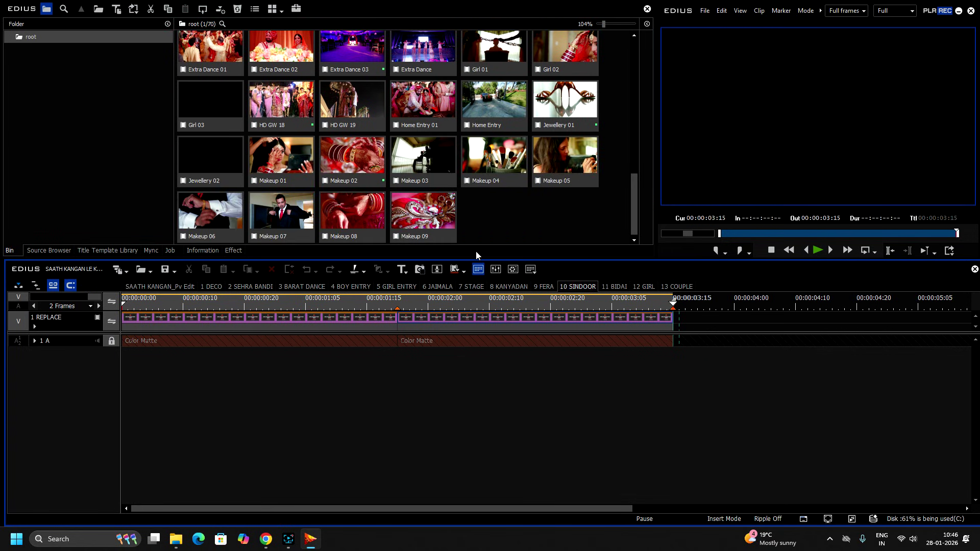
key(Left)
key(Left)
scroll(418, 210, up, 3)
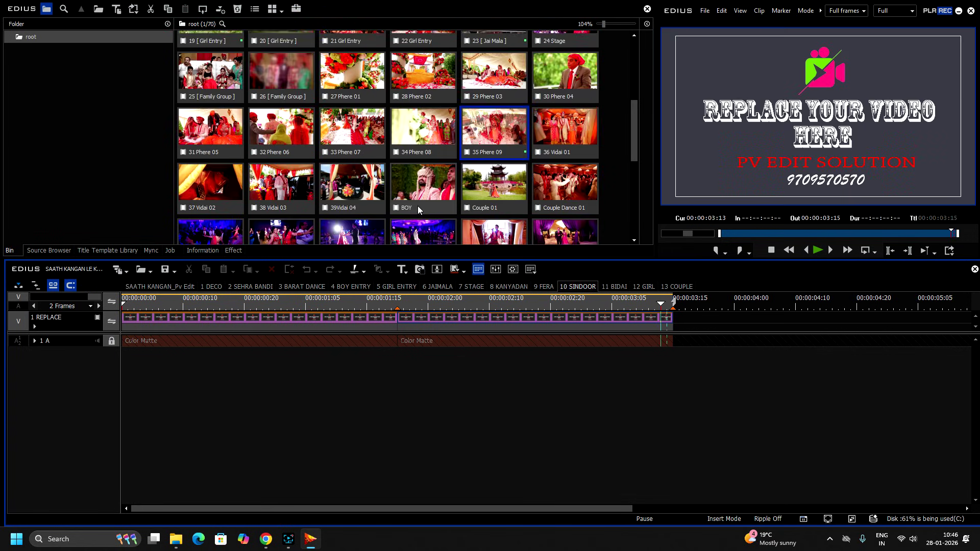
scroll(413, 191, up, 4)
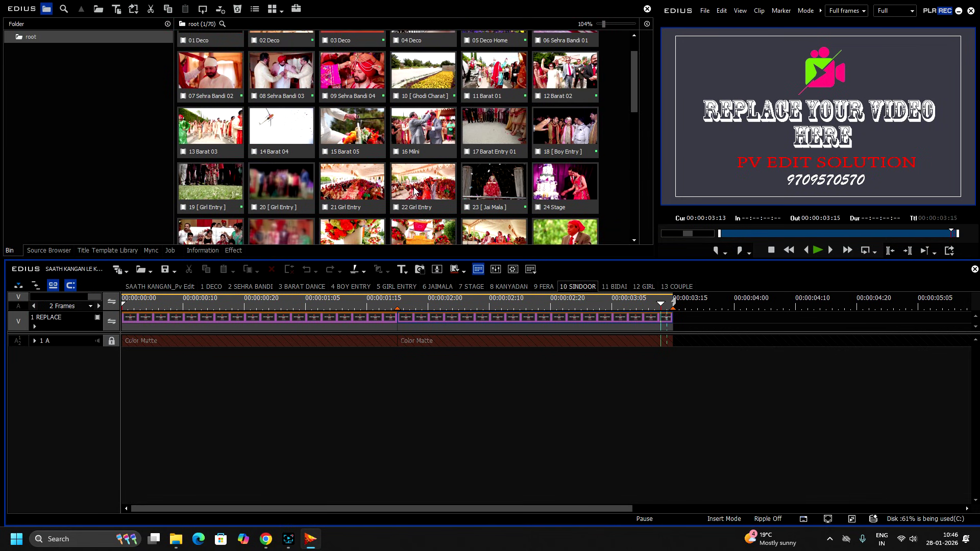
scroll(414, 191, down, 8)
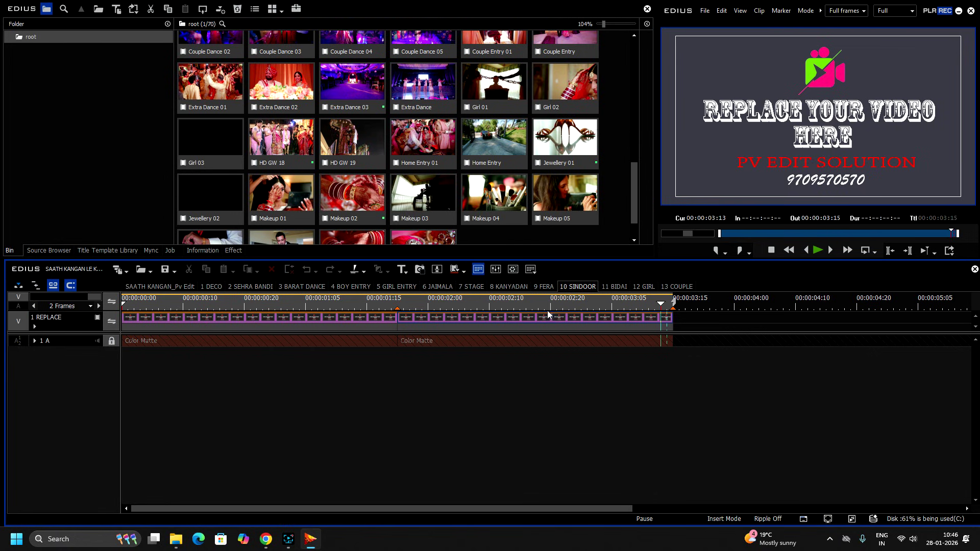
- Replace the placeholders on the 10 SINDOOR sequence's REPLACE track with the Home Entry 01 clip, trimmed to end at 00:00:03:15
drag(747, 332, 156, 320)
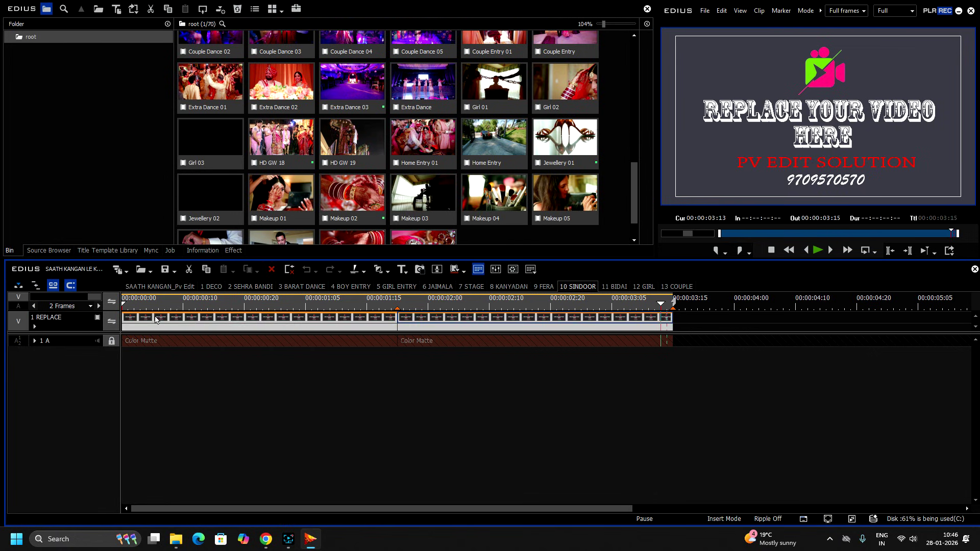
key(Delete)
drag(428, 140, 125, 321)
drag(570, 305, 591, 312)
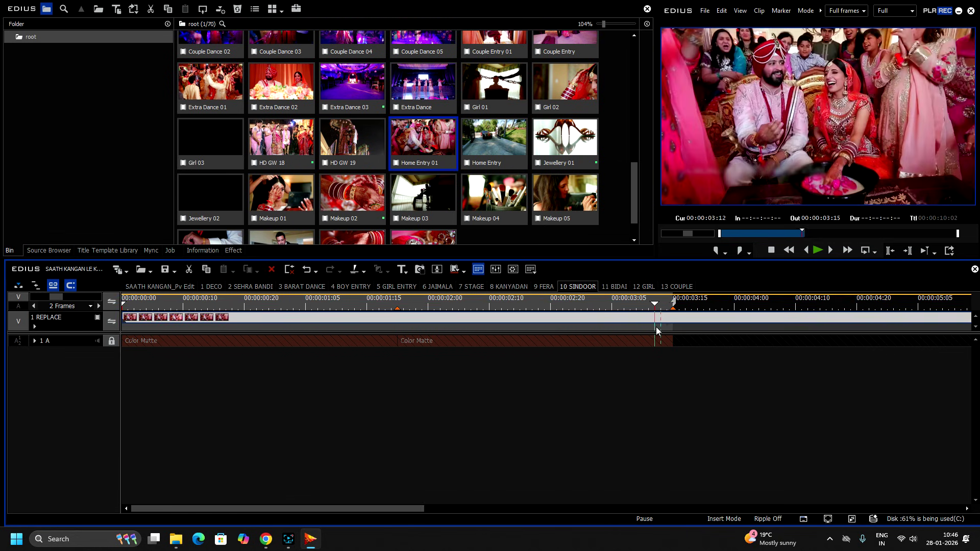
click(667, 305)
click(675, 304)
- Open the 11 BIDAI sequence and replace all placeholders on its REPLACE track with the 39Vidai 04 clip
click(614, 286)
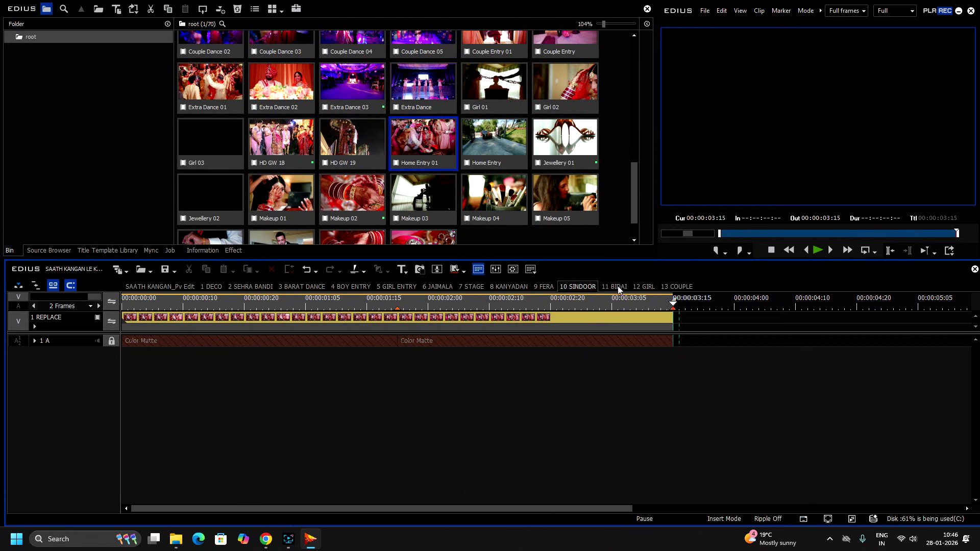
scroll(288, 161, down, 1)
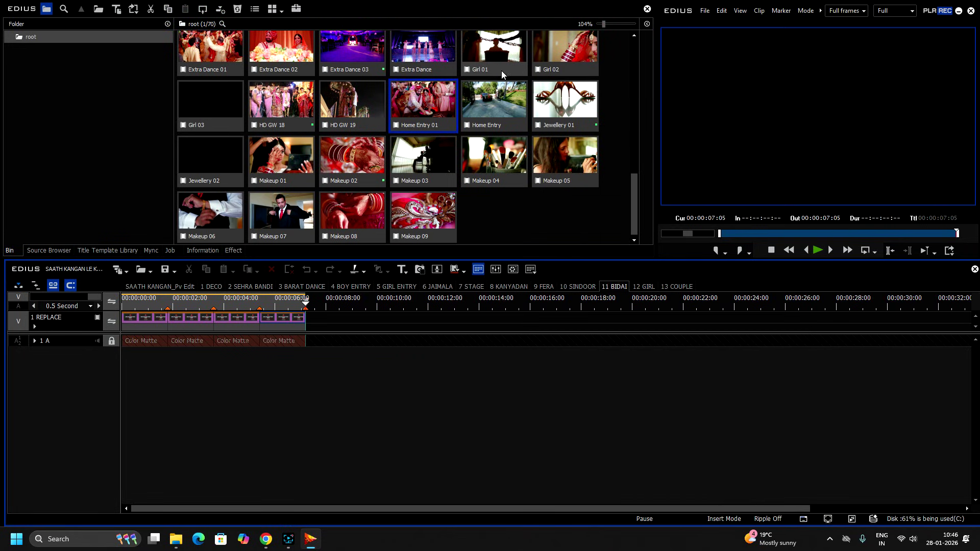
scroll(573, 135, up, 2)
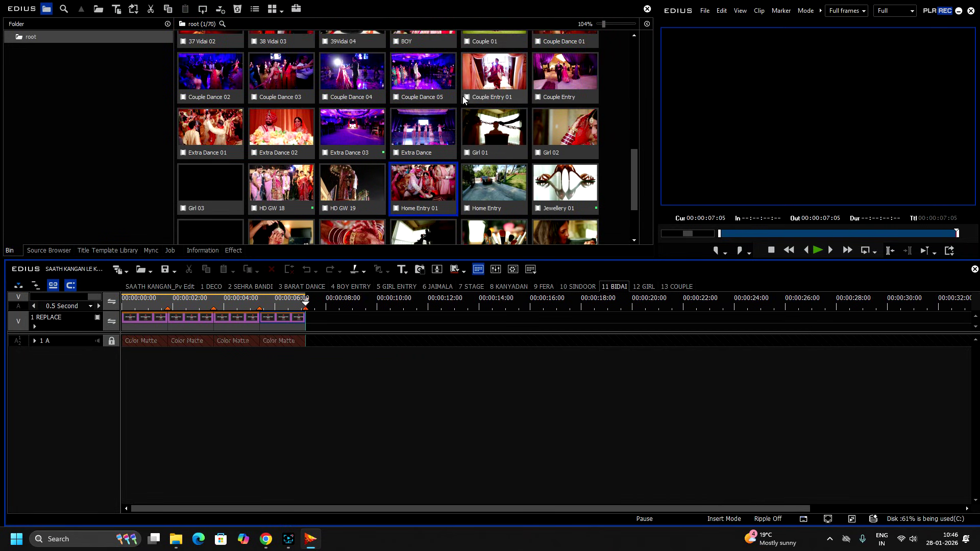
scroll(350, 72, up, 2)
click(345, 116)
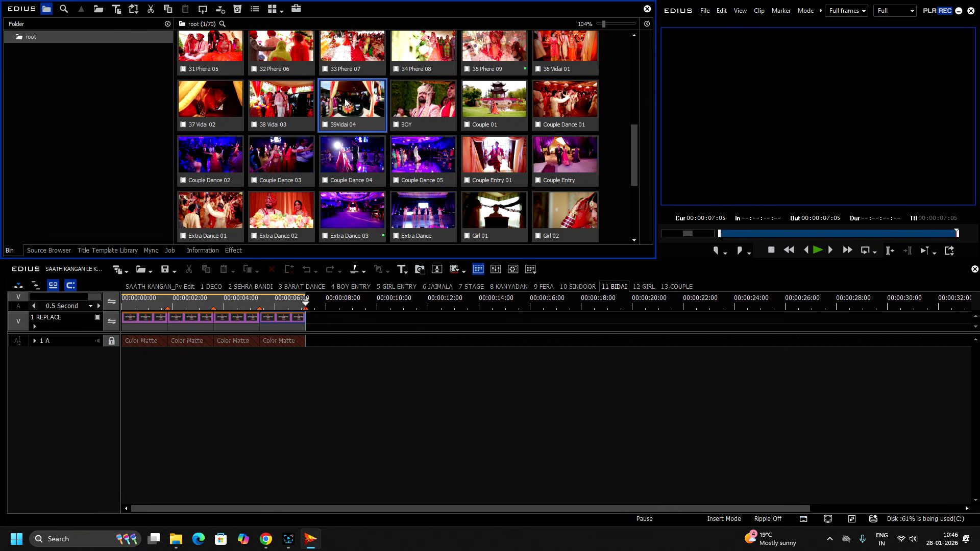
drag(340, 326, 124, 319)
key(Delete)
drag(352, 108, 272, 318)
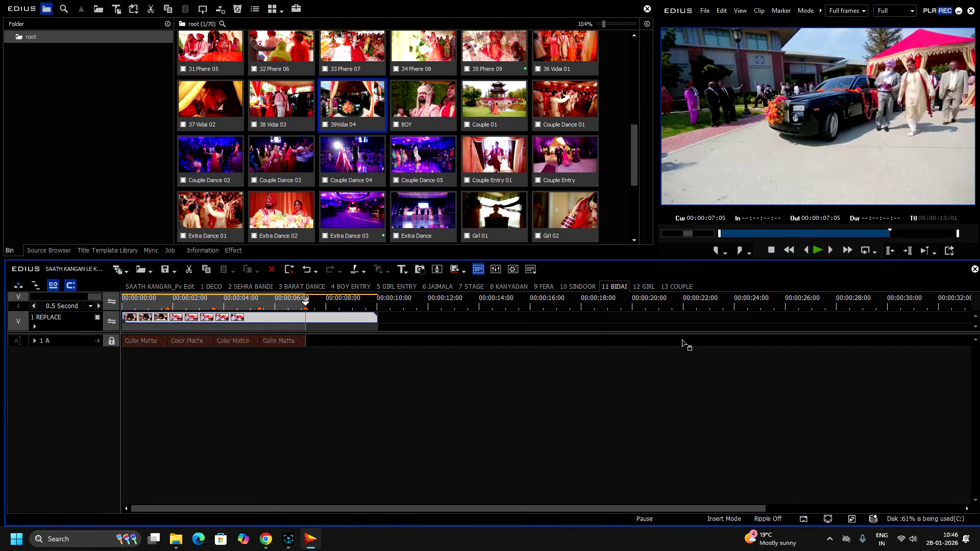
- Open the 12 GIRL sequence and place the Girl 03 clip at the start of the 2 V track, above the placeholders
click(648, 288)
scroll(257, 223, down, 3)
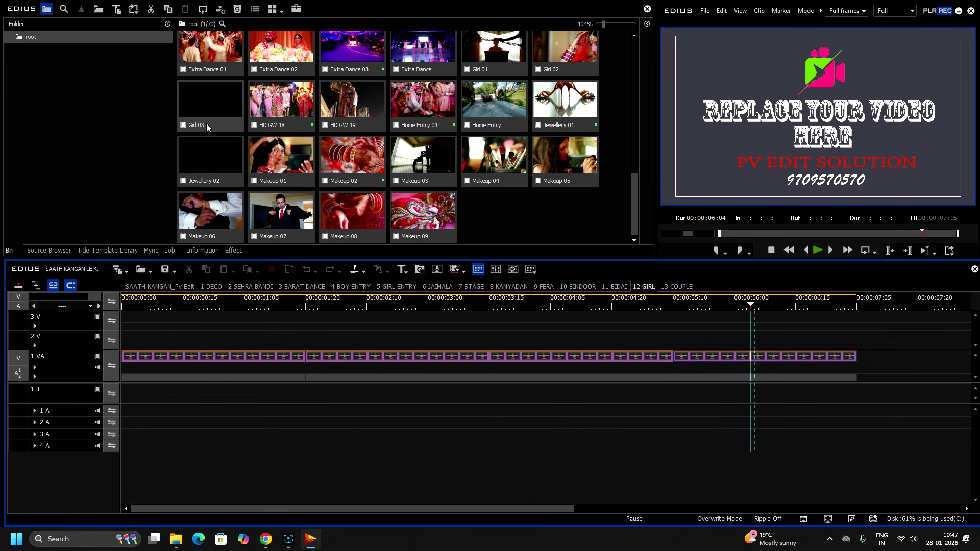
drag(246, 308, 124, 348)
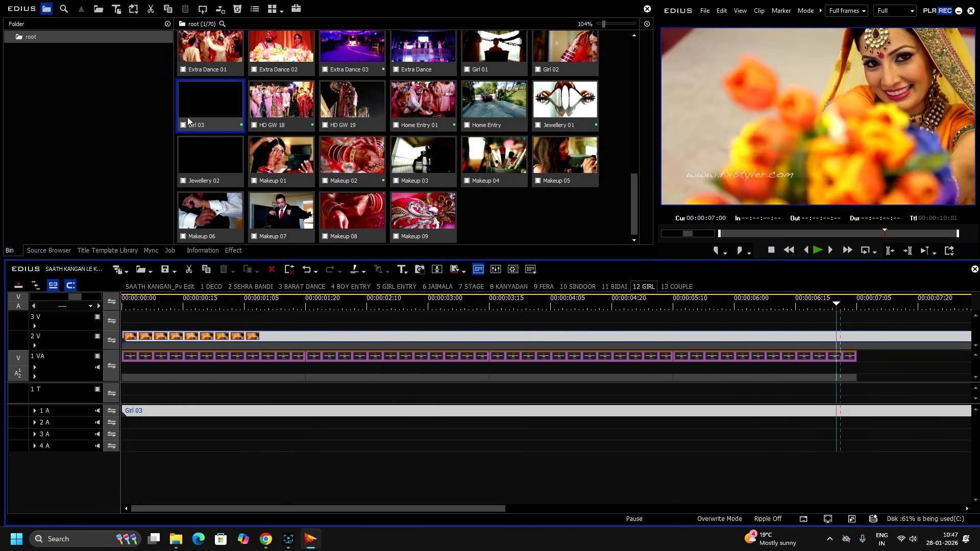
- Open the 13 COUPLE sequence, place Couple 01 at the start of the 2 V track, cut it at 00:00:09:00 and delete the remainder
click(687, 288)
scroll(461, 186, up, 3)
drag(494, 103, 125, 324)
click(399, 306)
key(c)
click(412, 320)
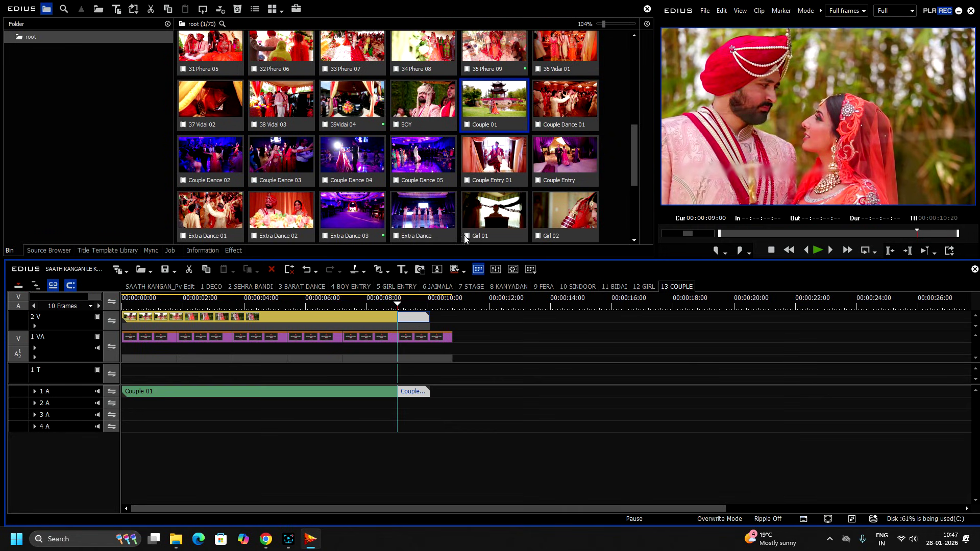
key(Delete)
- Add a second Couple 01 clip right after the first on the 2 V track and trim it to end at 00:00:10:20
drag(491, 121, 400, 319)
drag(401, 304, 453, 306)
key(c)
click(484, 317)
key(Delete)
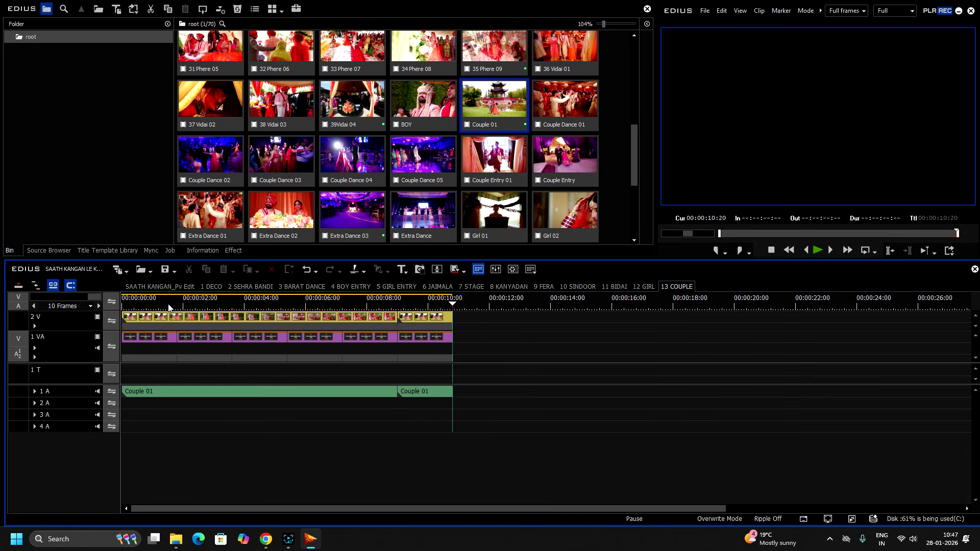
- Return to the main SAATH KANGAN_Pv Edit sequence and scrub through its timeline to check the filled-in footage
click(173, 287)
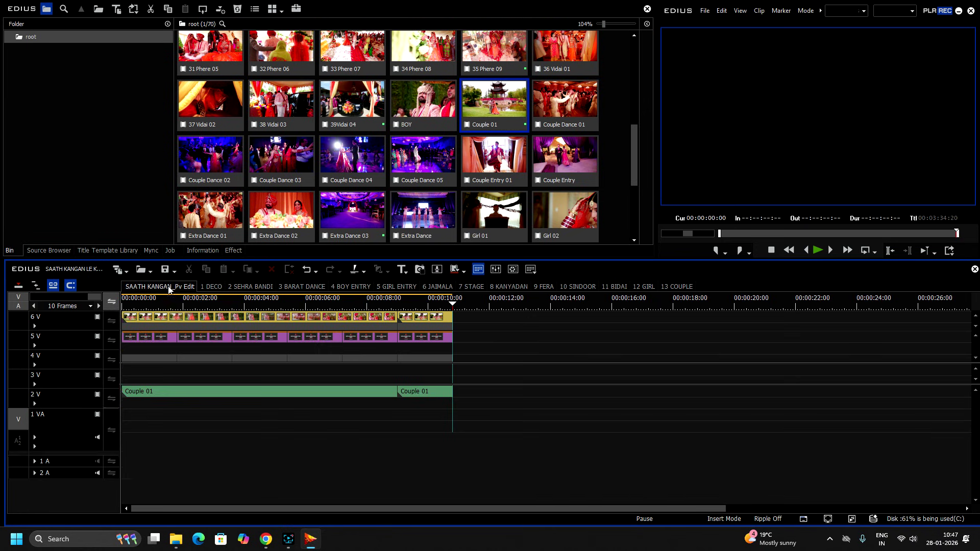
drag(744, 306, 372, 327)
key(space)
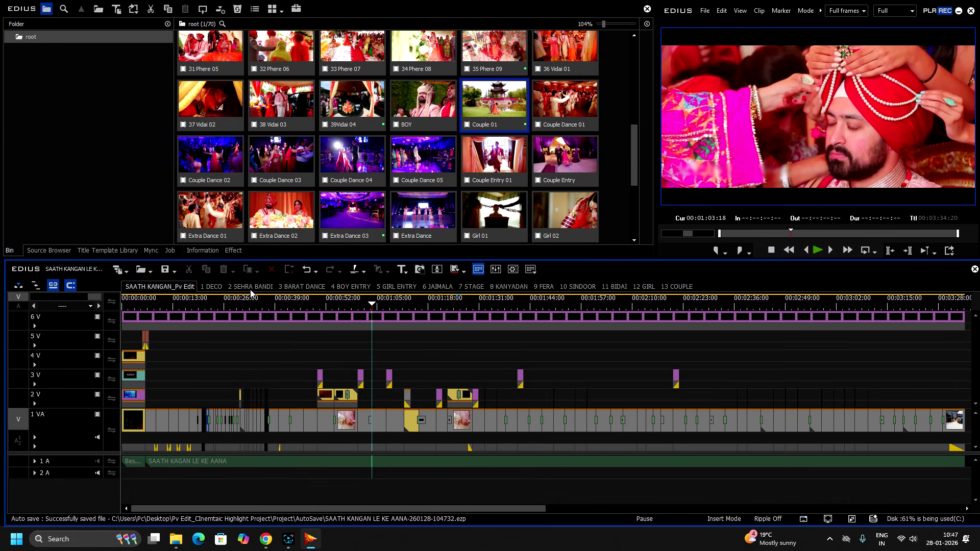
- Open the Our Wedding Day title at the start of the 3 V track in a maximized Quick Titler and select the couple's names text
click(173, 317)
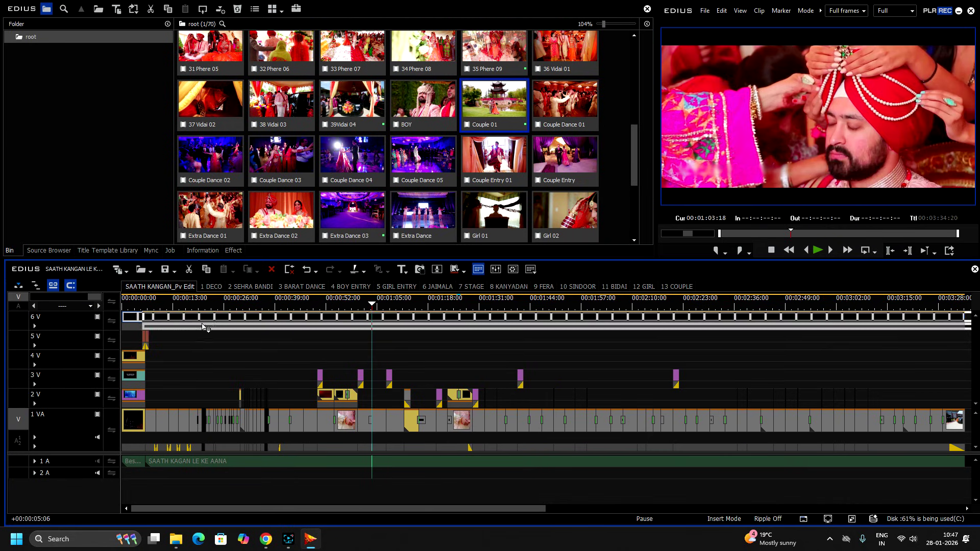
drag(160, 309, 128, 393)
scroll(160, 410, up, 2)
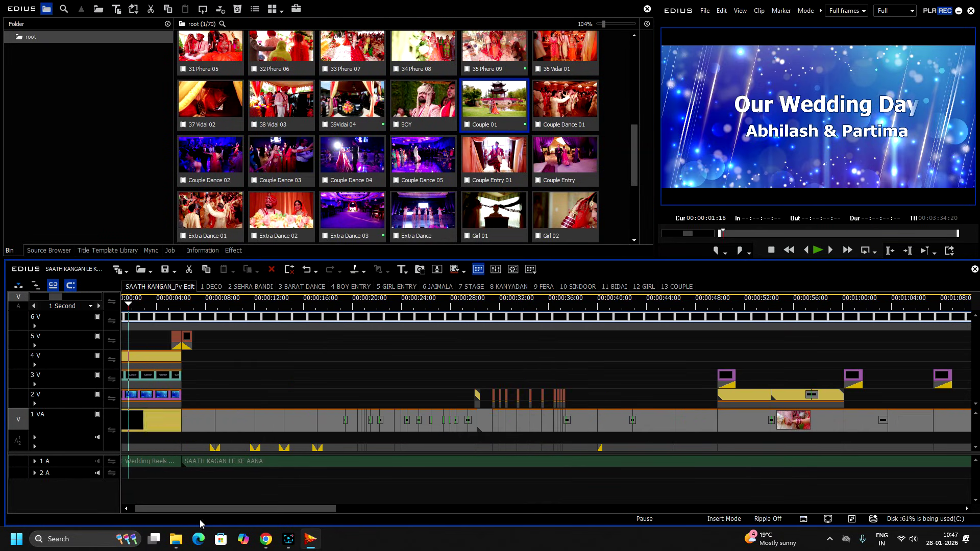
drag(197, 509, 189, 510)
click(339, 356)
click(164, 305)
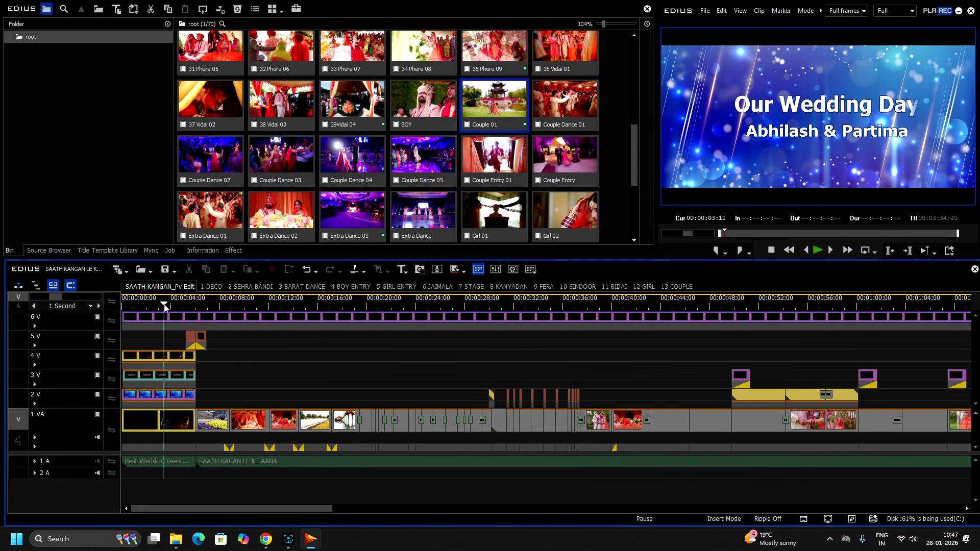
double_click(154, 380)
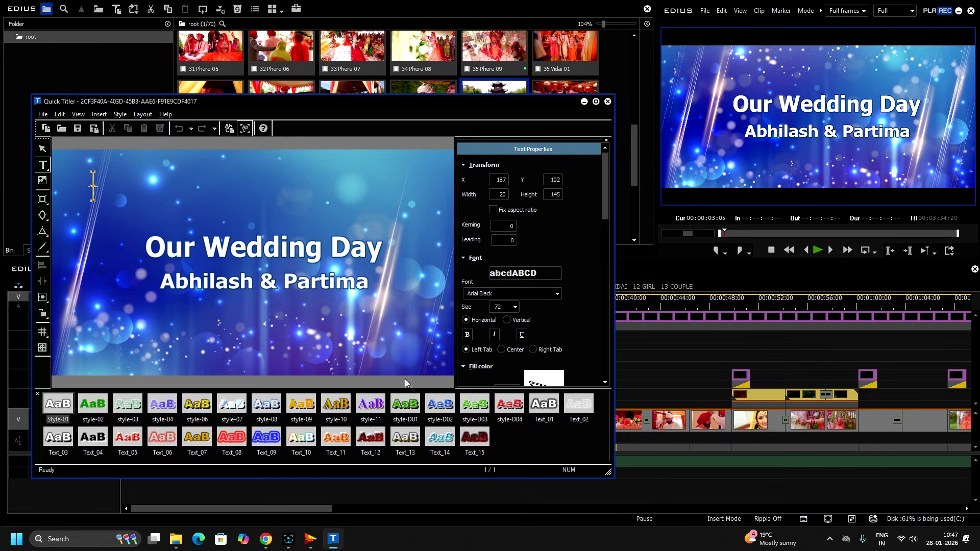
click(596, 102)
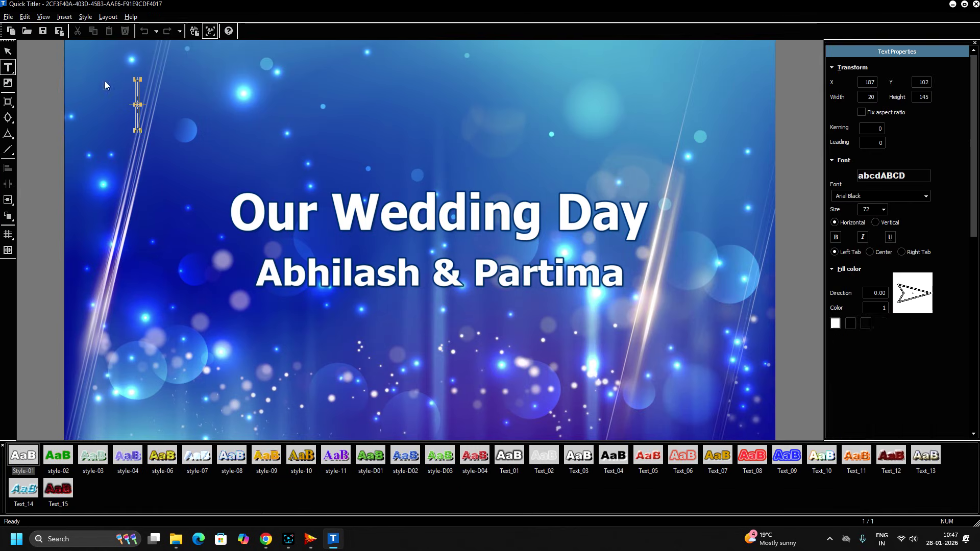
click(8, 53)
click(421, 258)
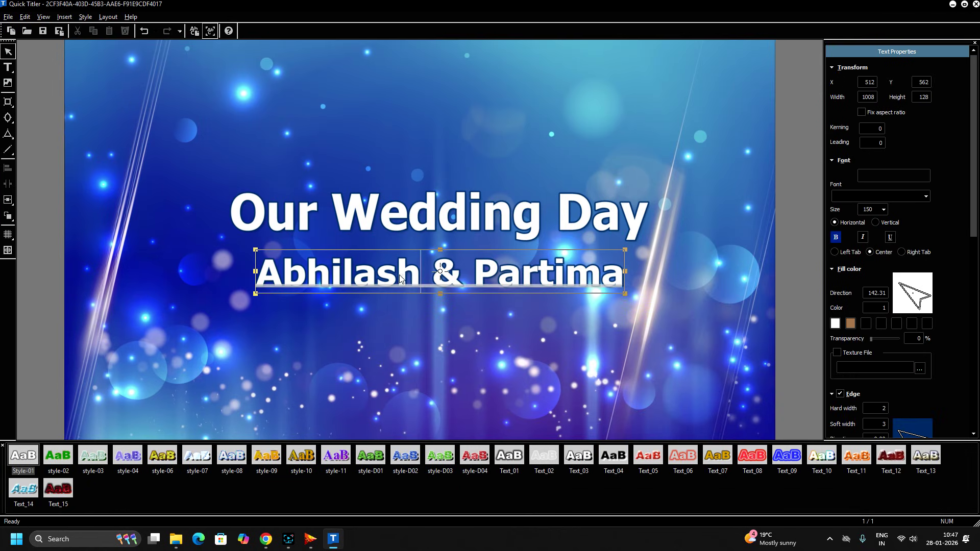